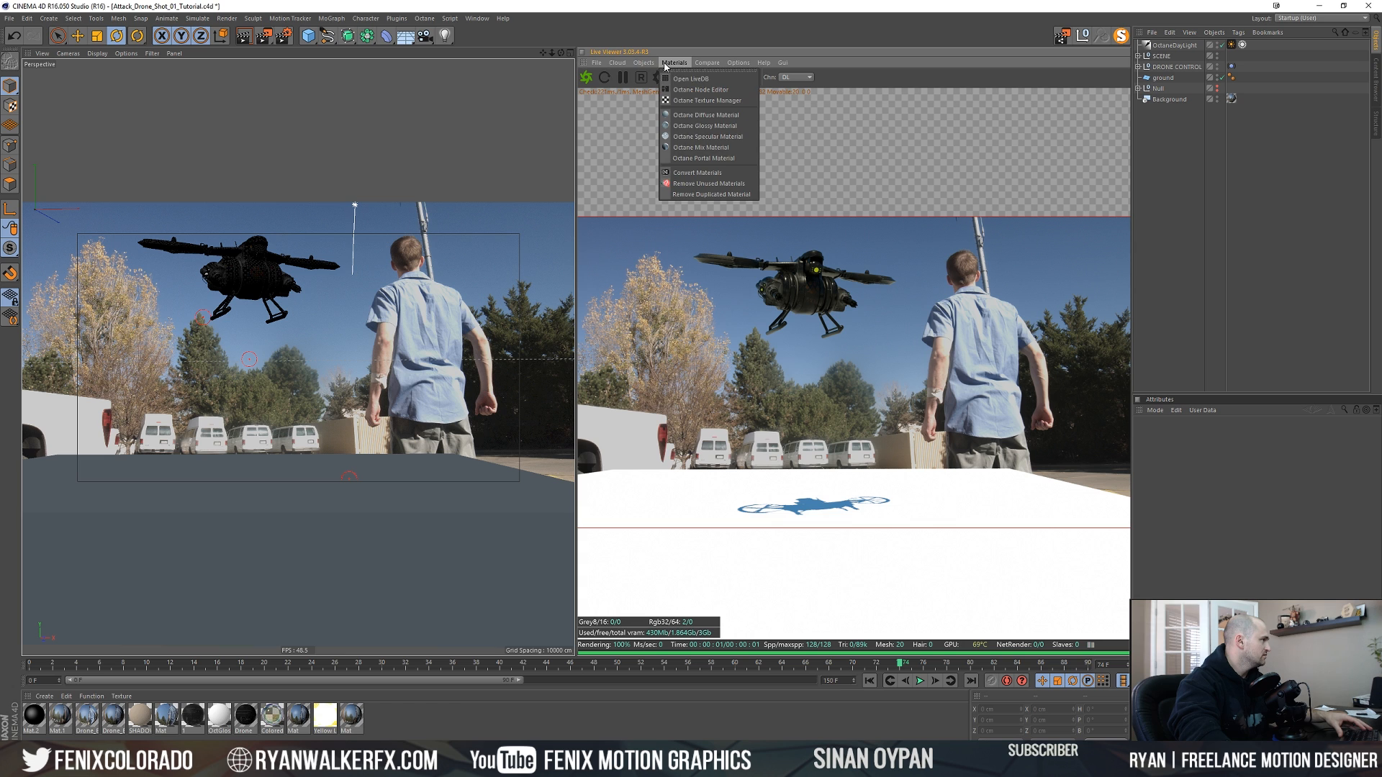
- Create an Octane Diffuse material, assign it to the ground object and enable the material's Matte option
{"action": "left_click", "coordinate": [705, 115]}
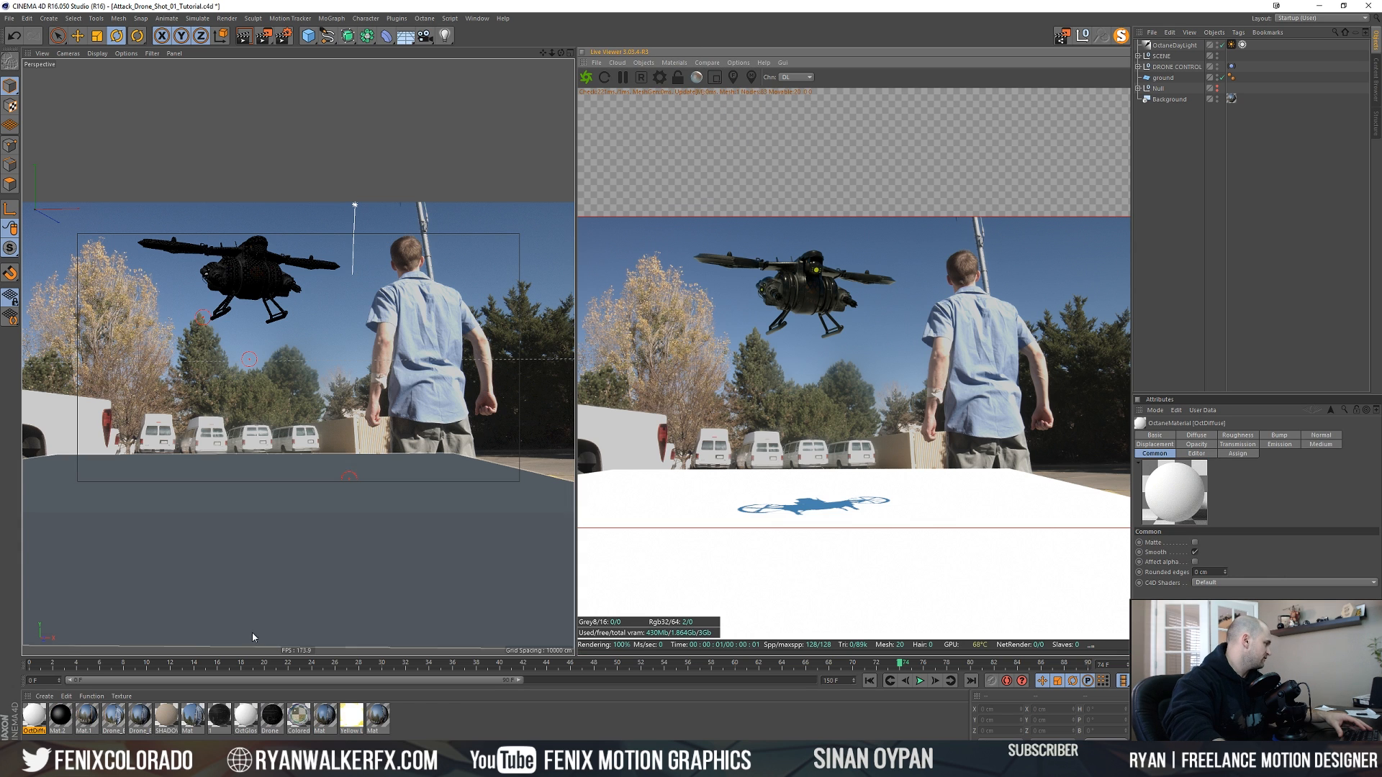
{"action": "left_click_drag", "start_coordinate": [32, 720], "coordinate": [1167, 79]}
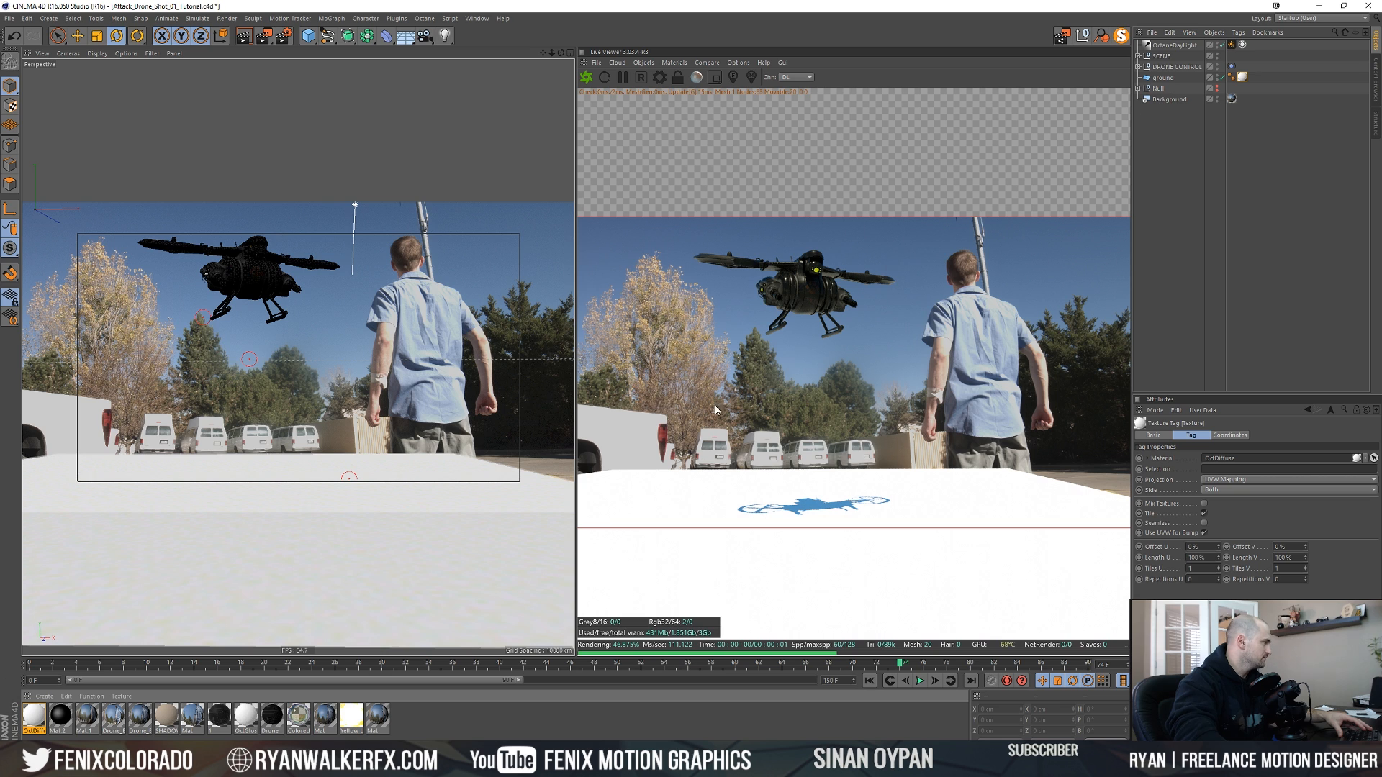
{"action": "double_click", "coordinate": [1243, 77]}
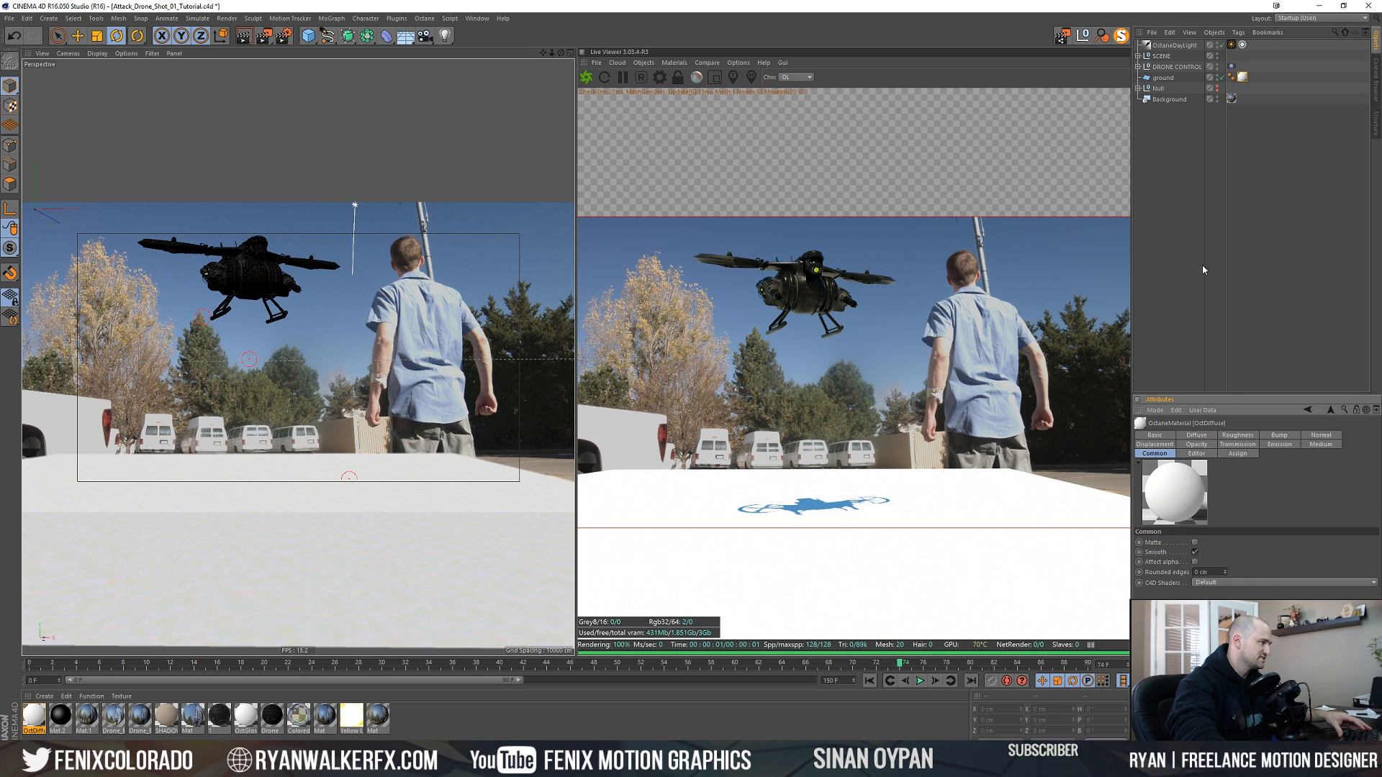
{"action": "left_click", "coordinate": [1191, 455]}
{"action": "left_click", "coordinate": [1154, 454]}
{"action": "left_click", "coordinate": [1195, 542]}
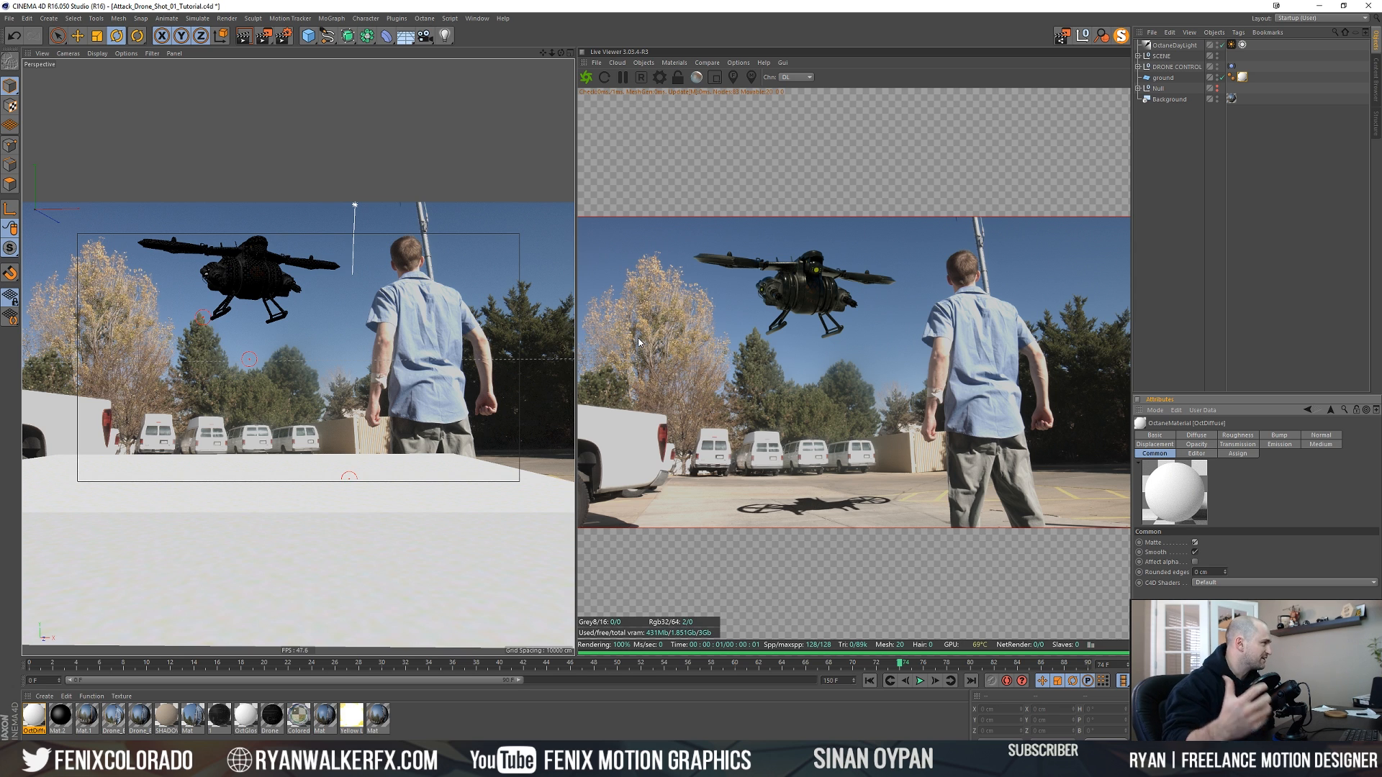
- Review the image save options in the render settings, including Alpha Channel and Straight Alpha
{"action": "left_click", "coordinate": [283, 36]}
{"action": "left_click_drag", "start_coordinate": [330, 77], "coordinate": [92, 36]}
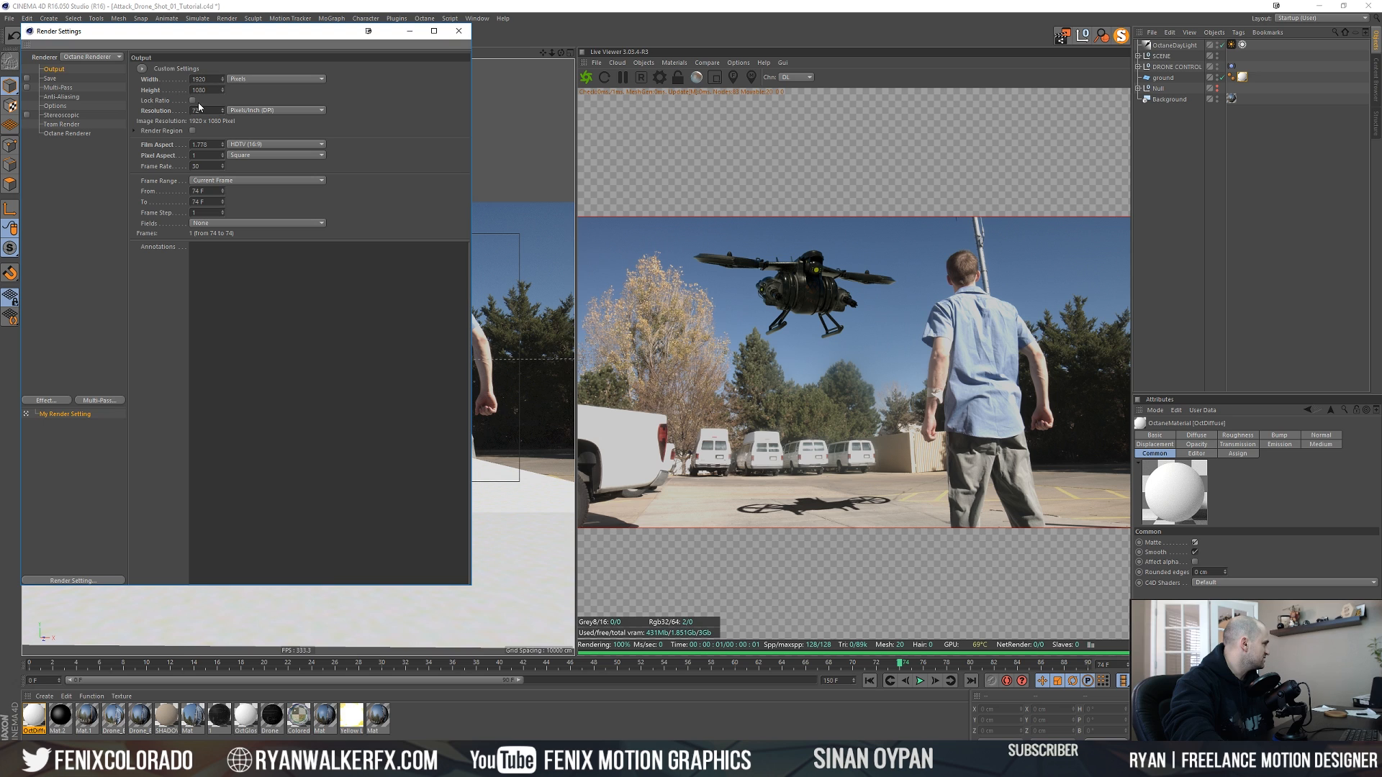
{"action": "left_click", "coordinate": [50, 79]}
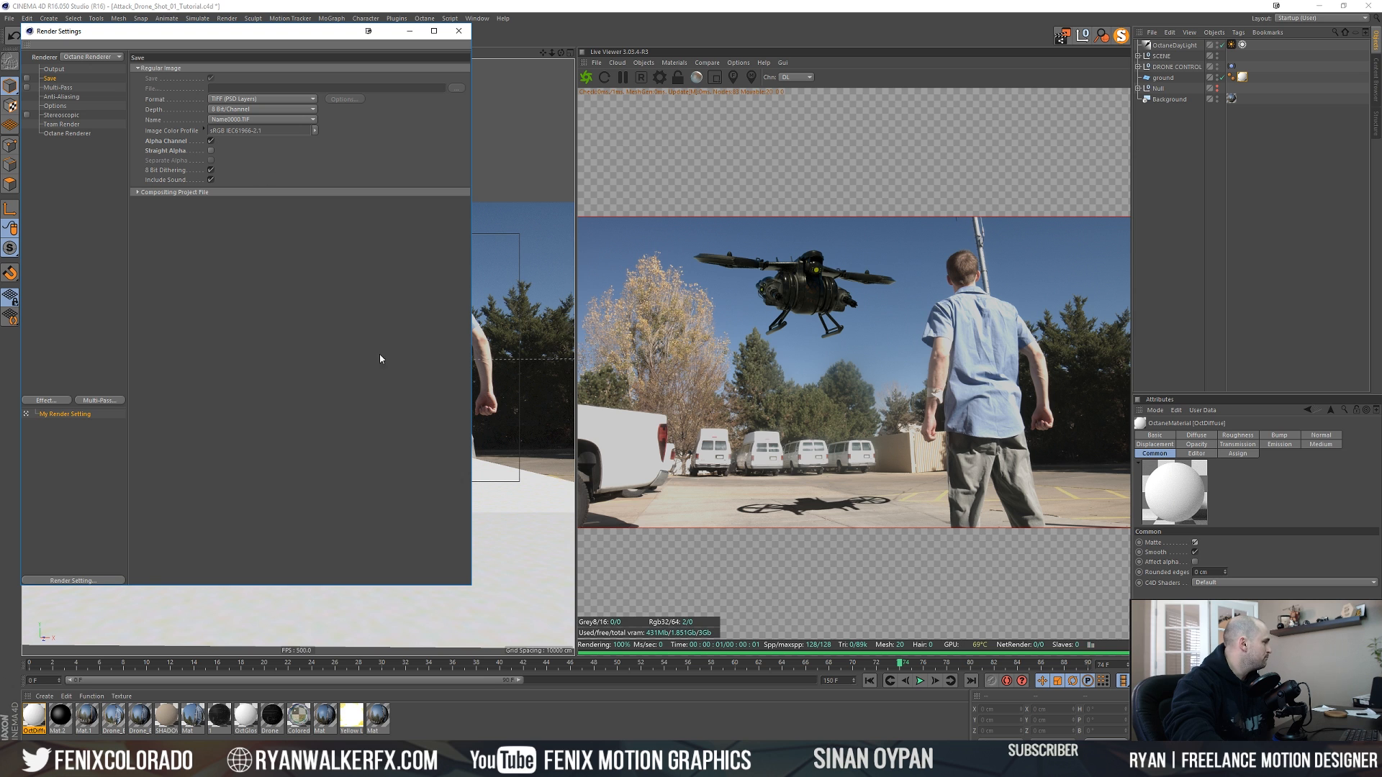
{"action": "left_click_drag", "start_coordinate": [428, 585], "coordinate": [420, 223]}
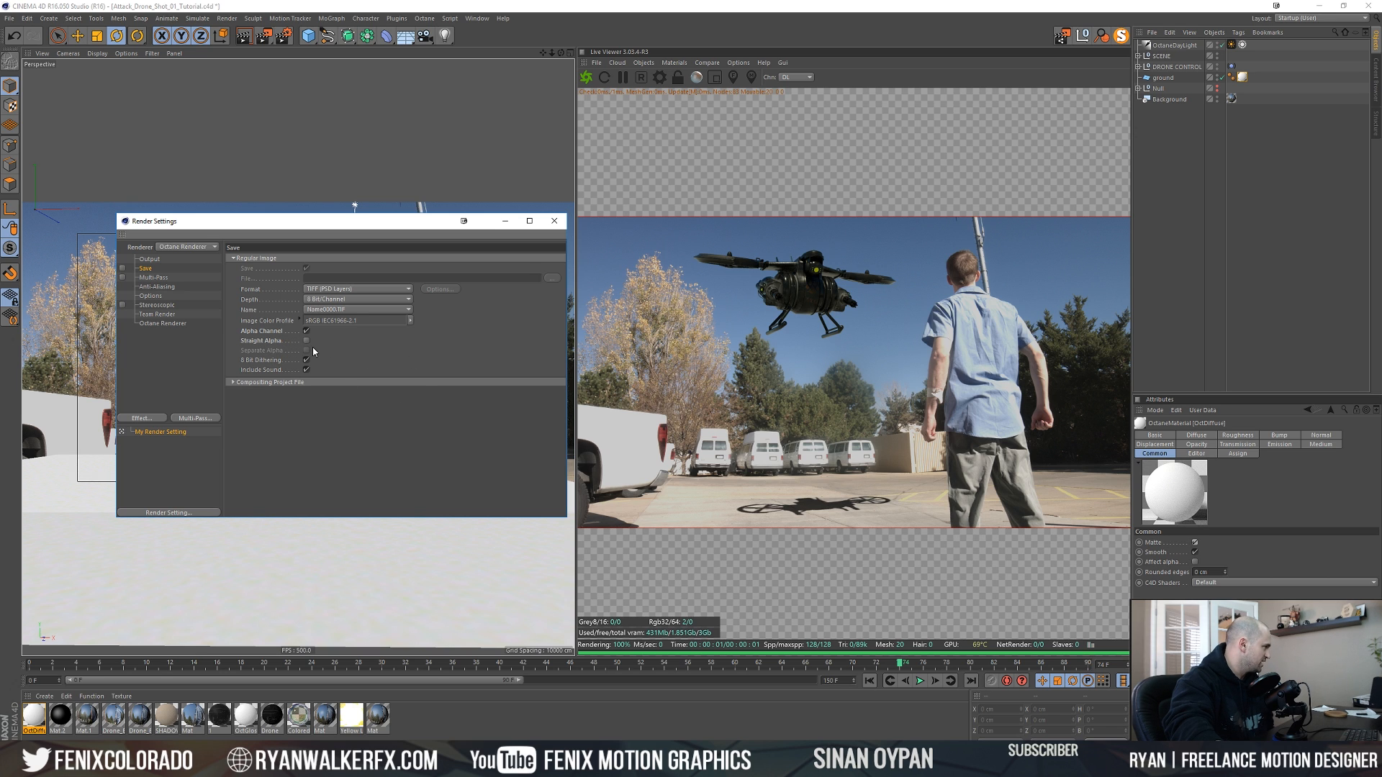
- Render the current frame to the Picture Viewer and inspect its Background and Alpha layers separately
{"action": "left_click", "coordinate": [264, 35]}
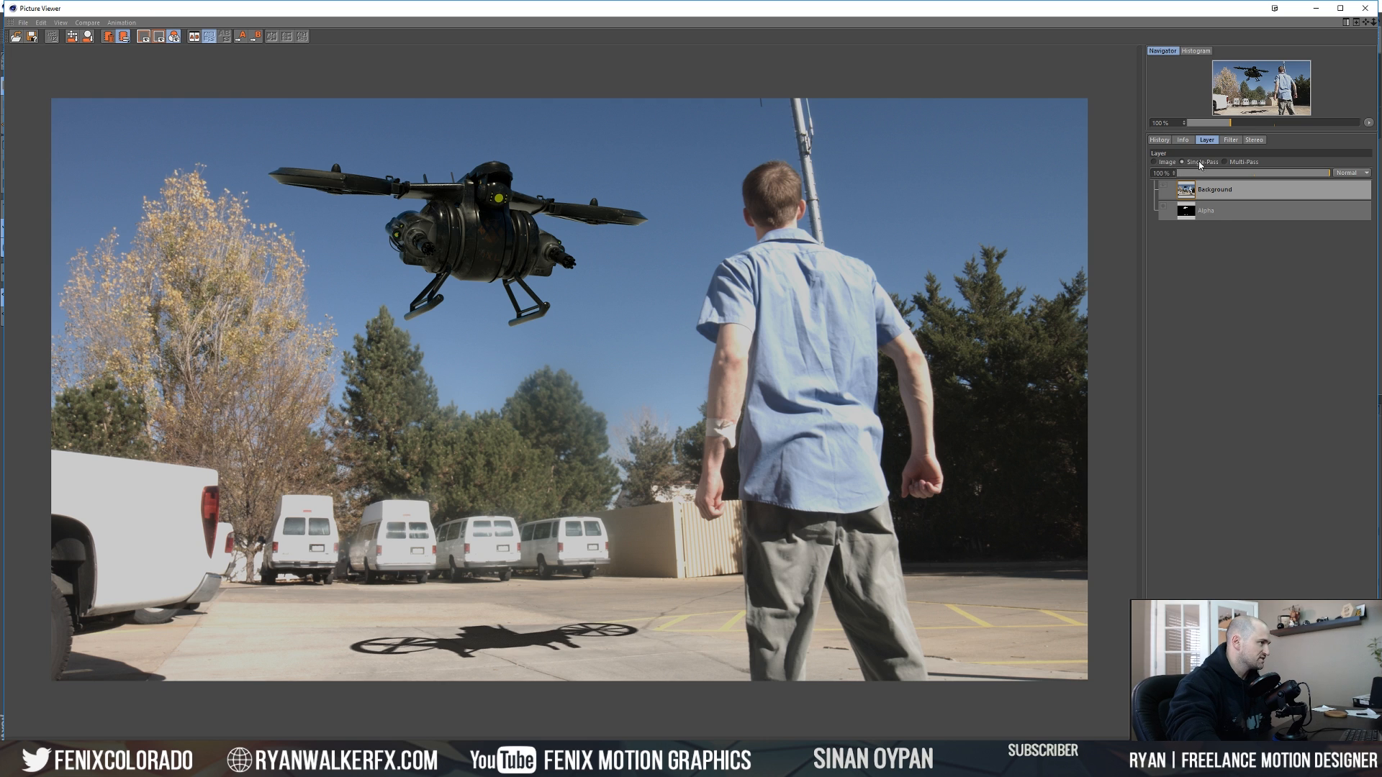
{"action": "left_click", "coordinate": [1208, 214]}
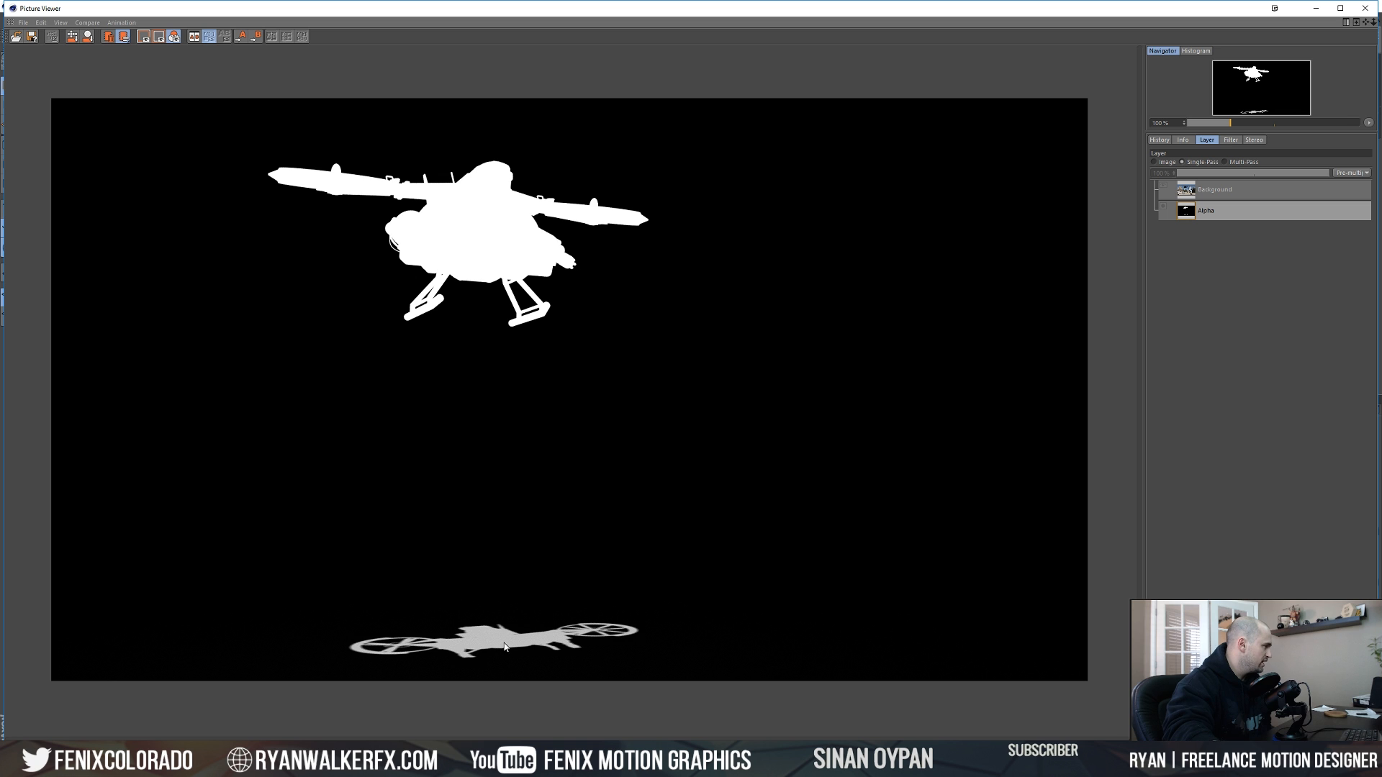
{"action": "left_click", "coordinate": [1200, 192]}
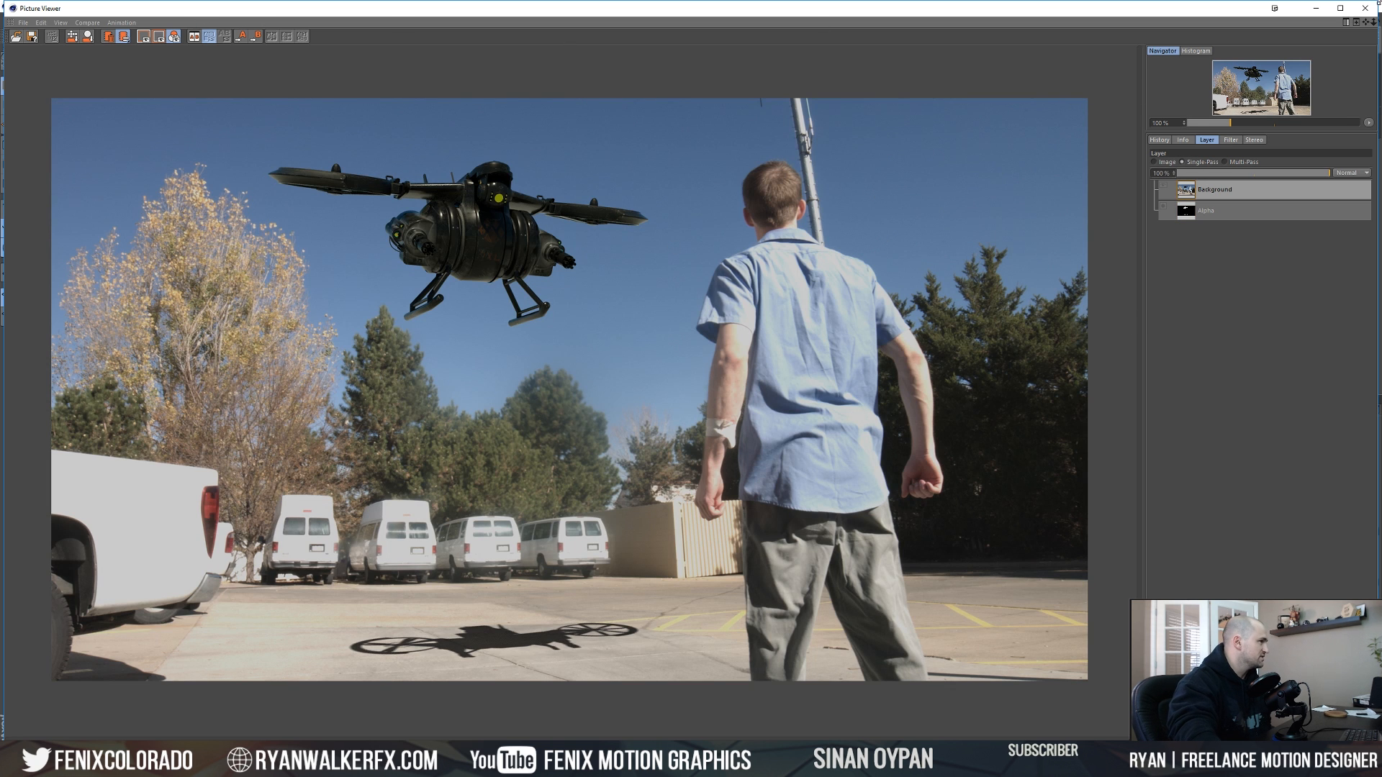
{"action": "left_click", "coordinate": [1366, 8]}
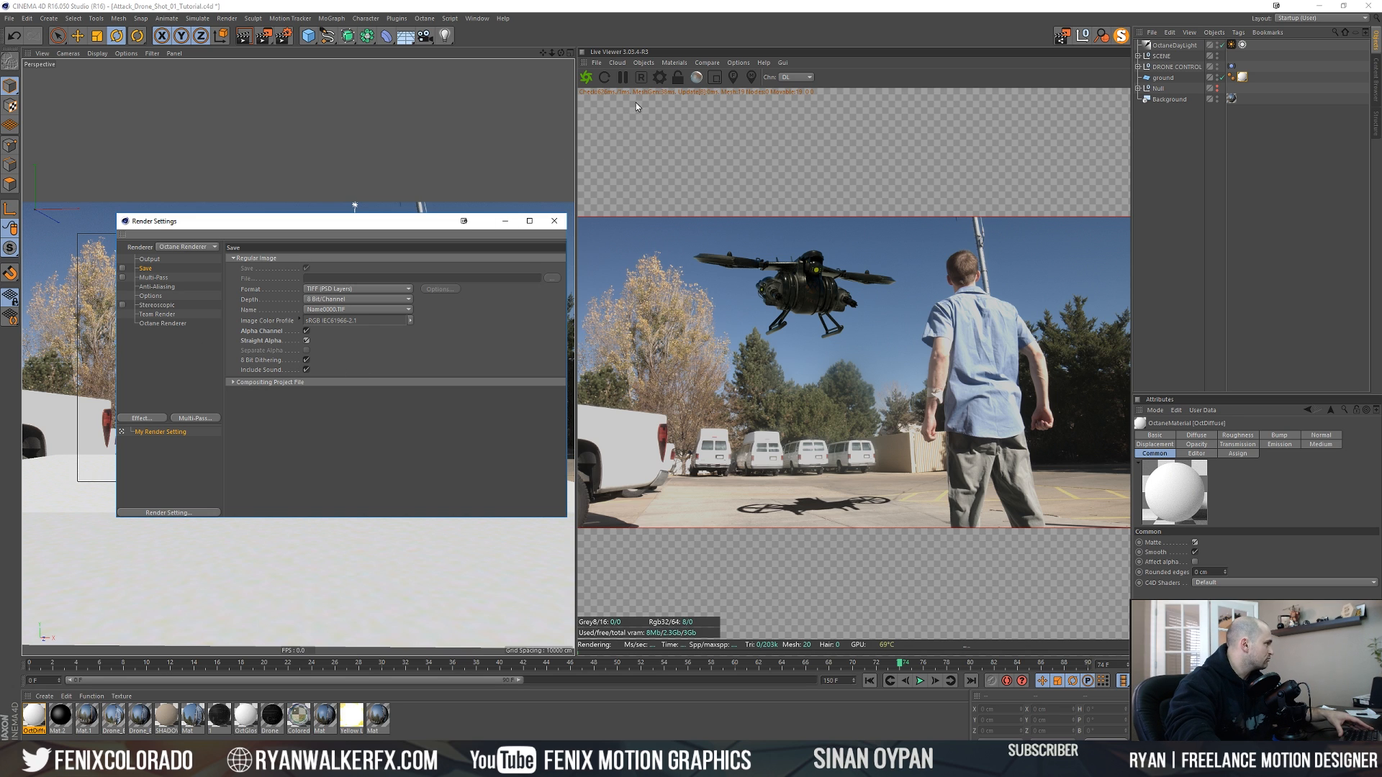
- Render the frame with Straight Alpha and compare its Alpha layer with the full image
{"action": "left_click", "coordinate": [264, 36]}
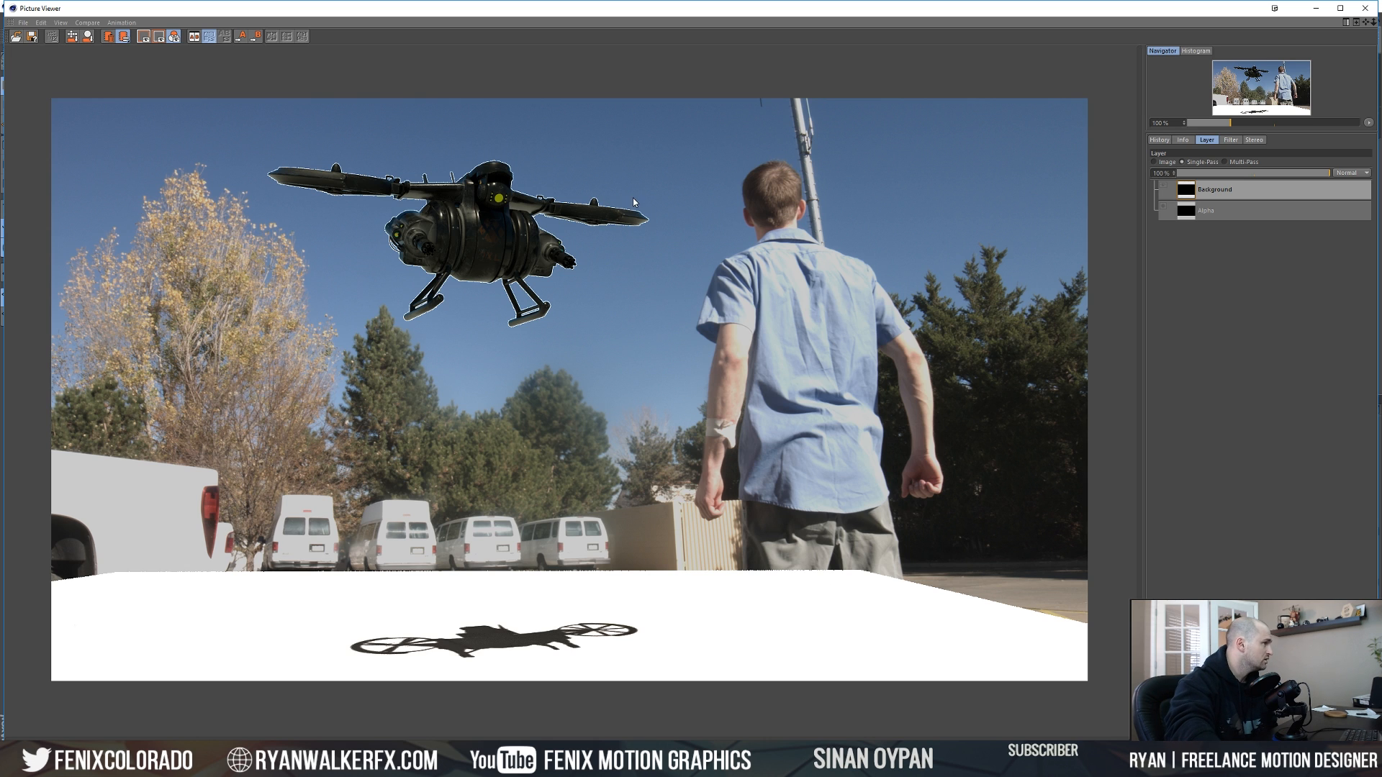
{"action": "left_click", "coordinate": [1205, 211]}
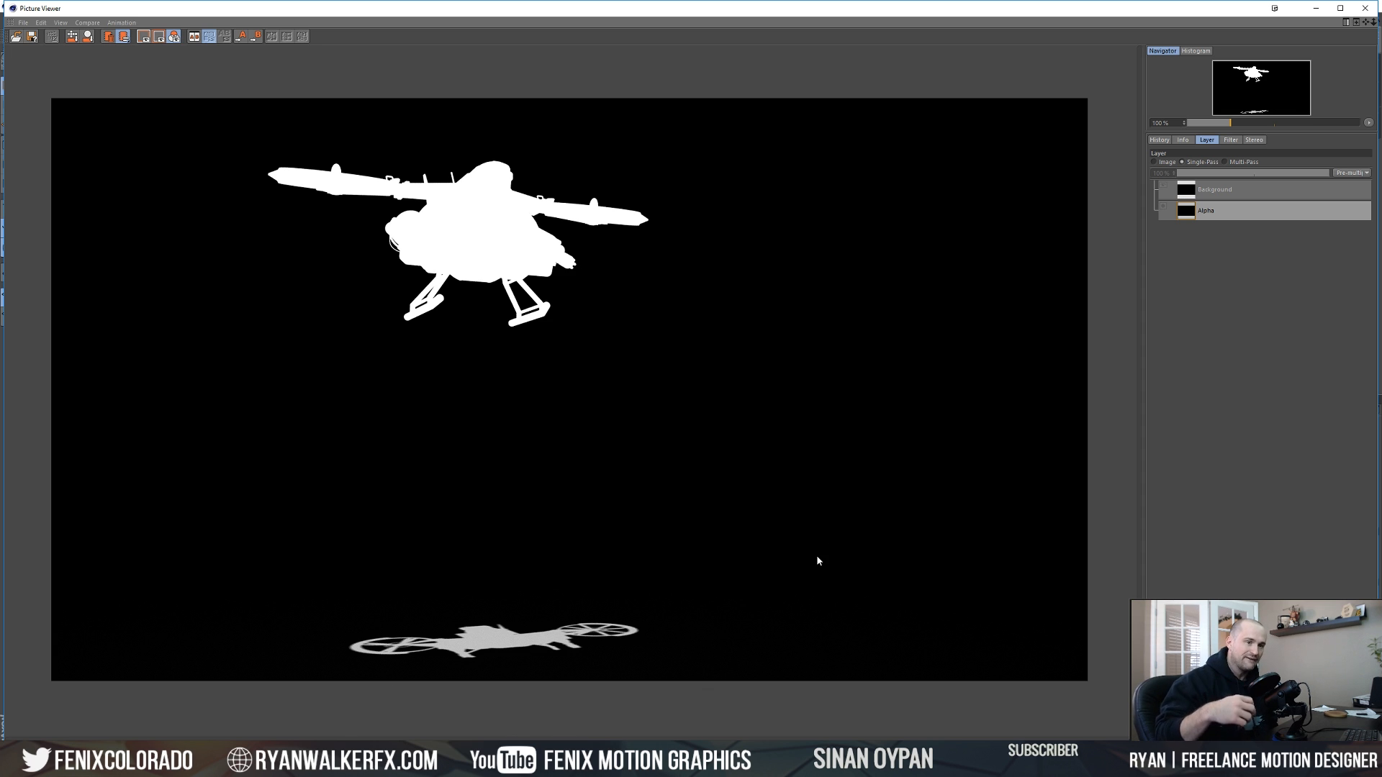
{"action": "left_click", "coordinate": [1155, 162]}
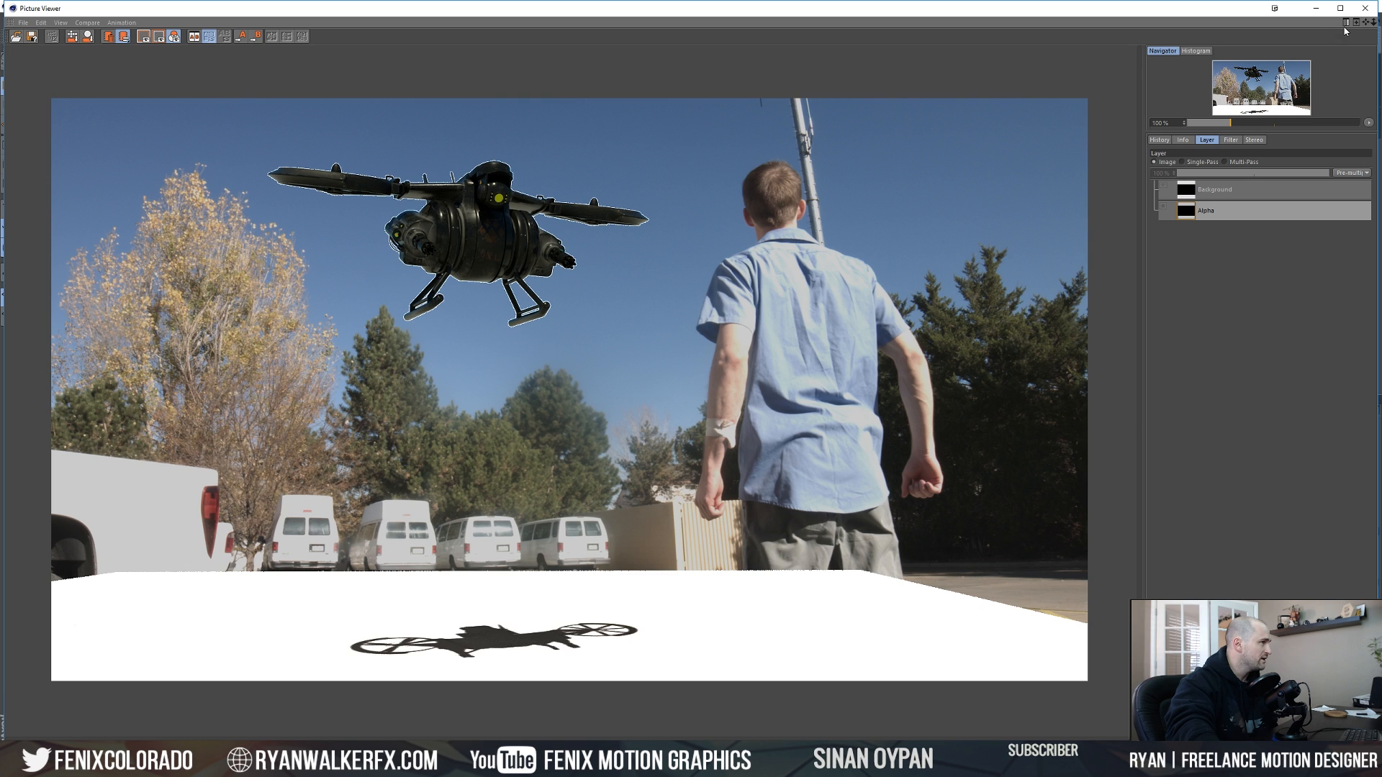
{"action": "left_click", "coordinate": [1366, 8]}
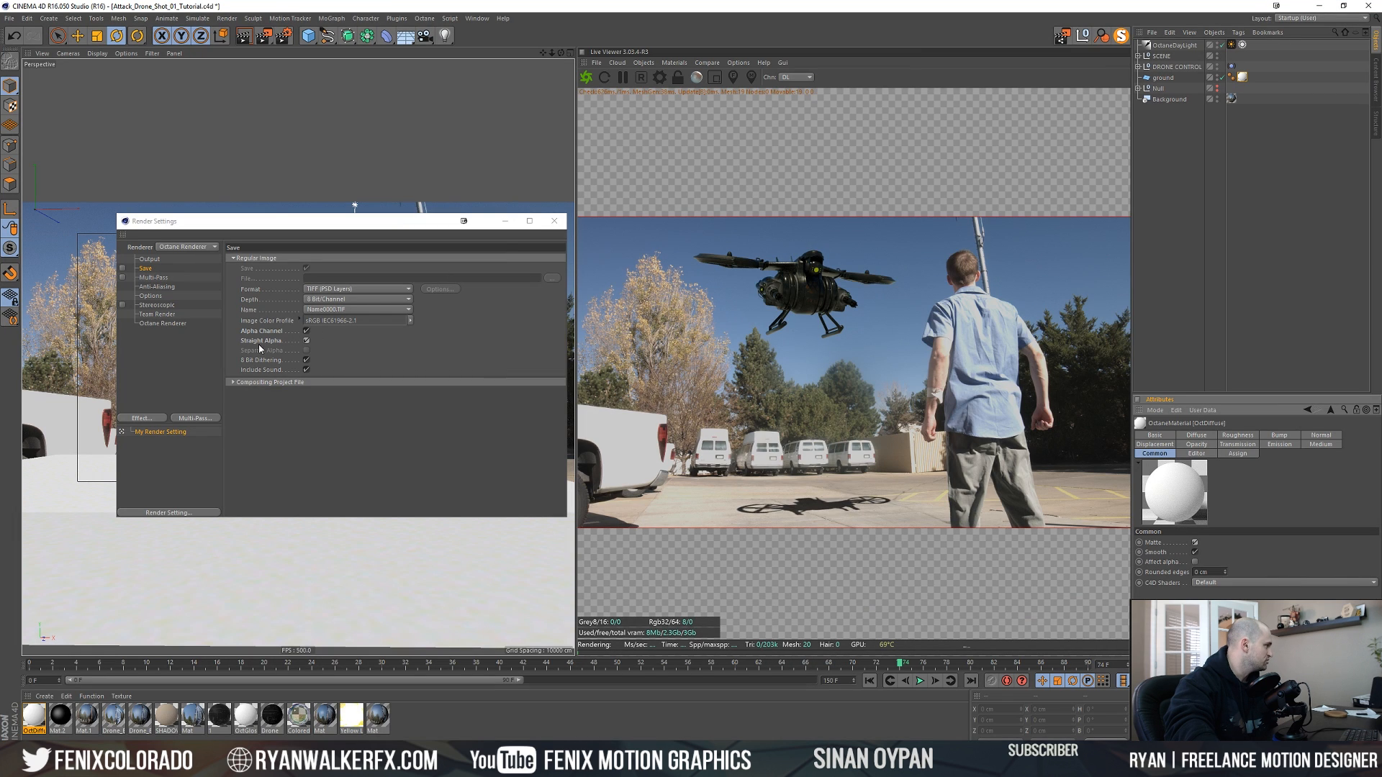
- Disable Straight Alpha in the save options, then close the render settings and the Picture Viewer
{"action": "left_click", "coordinate": [306, 341]}
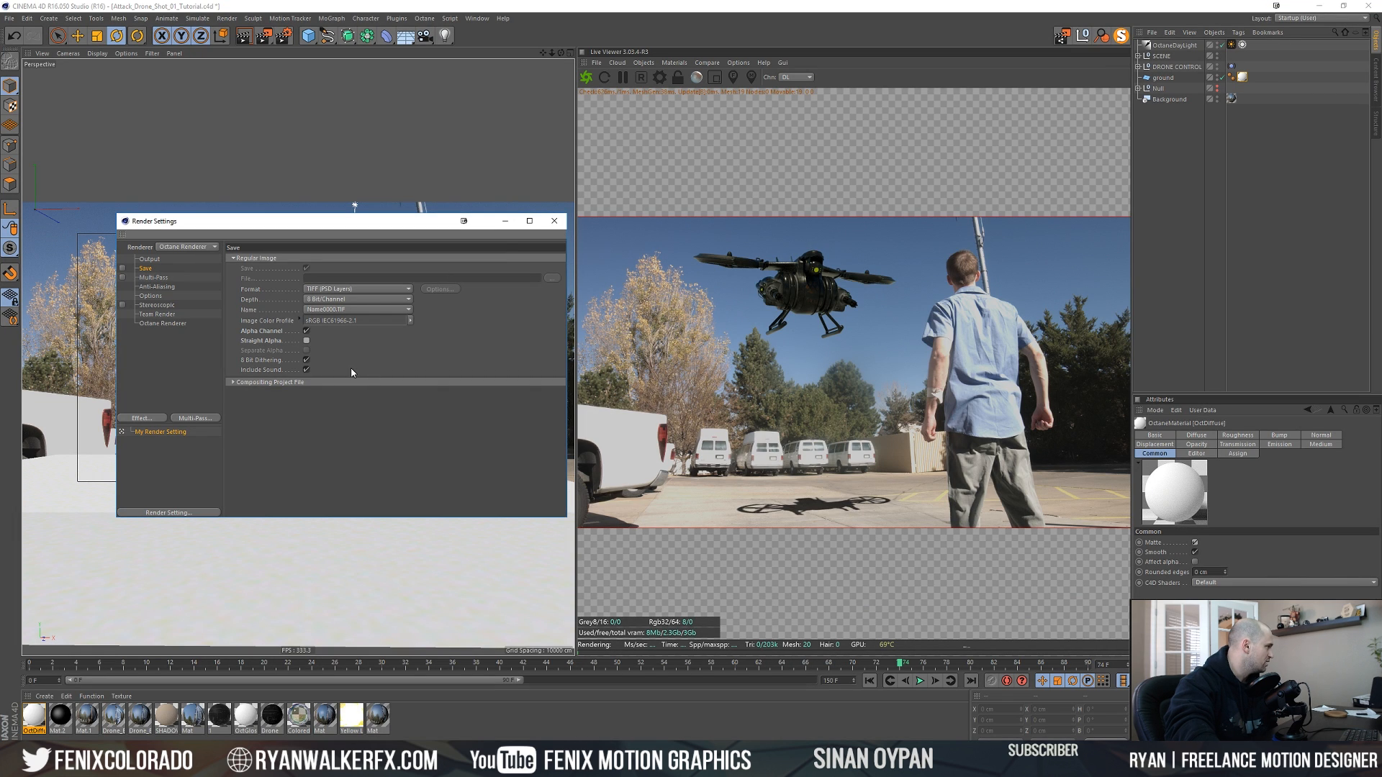
{"action": "left_click", "coordinate": [554, 225]}
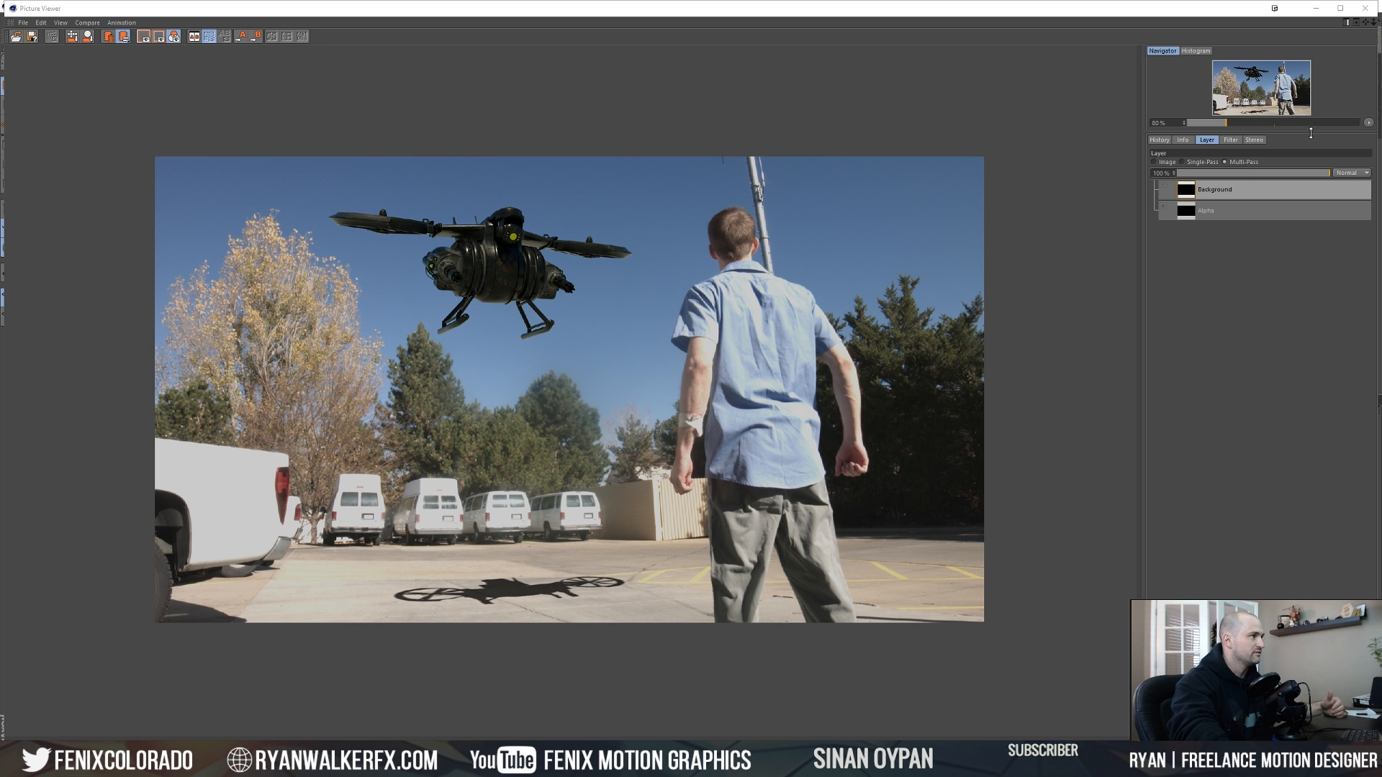
{"action": "left_click", "coordinate": [1365, 8]}
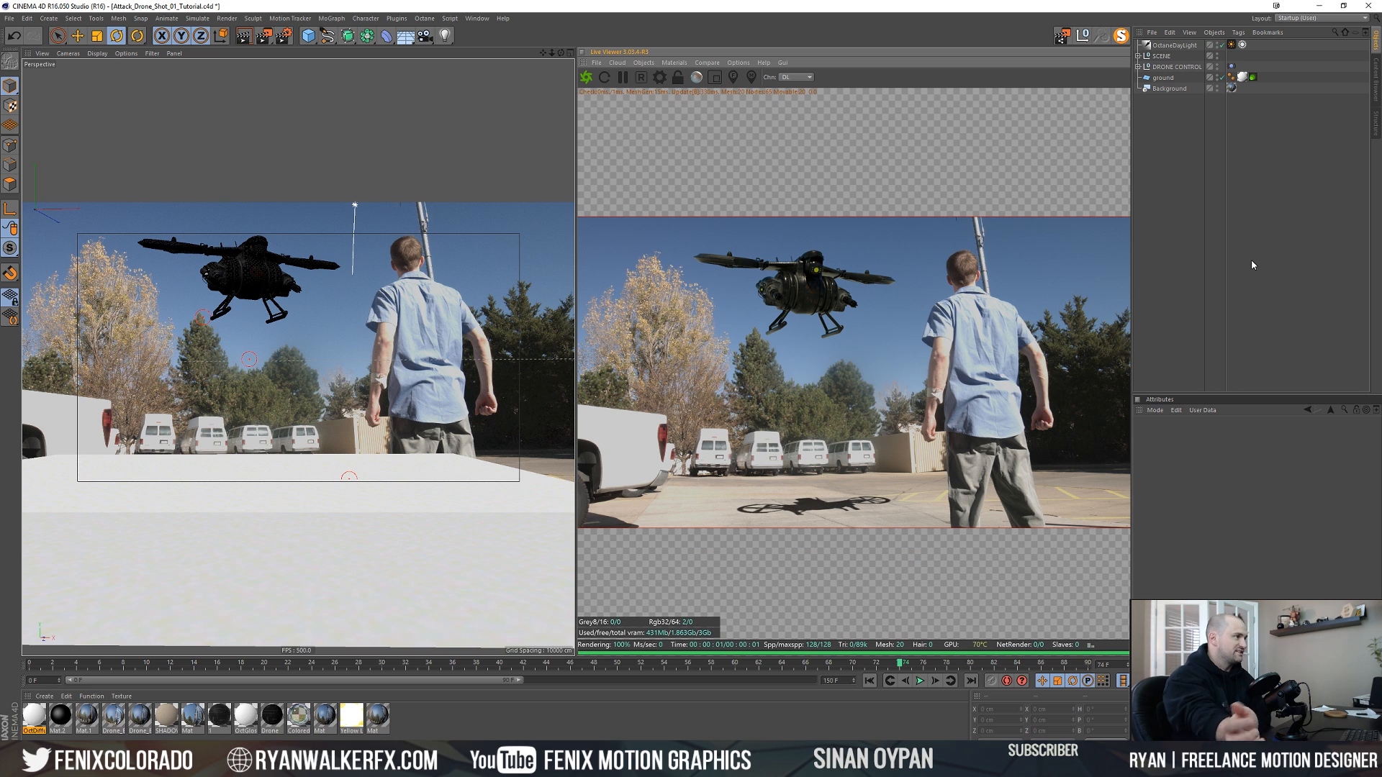
- Delete the diffuse material and Octane object tags from the ground object and restart the live render
{"action": "left_click", "coordinate": [1162, 195]}
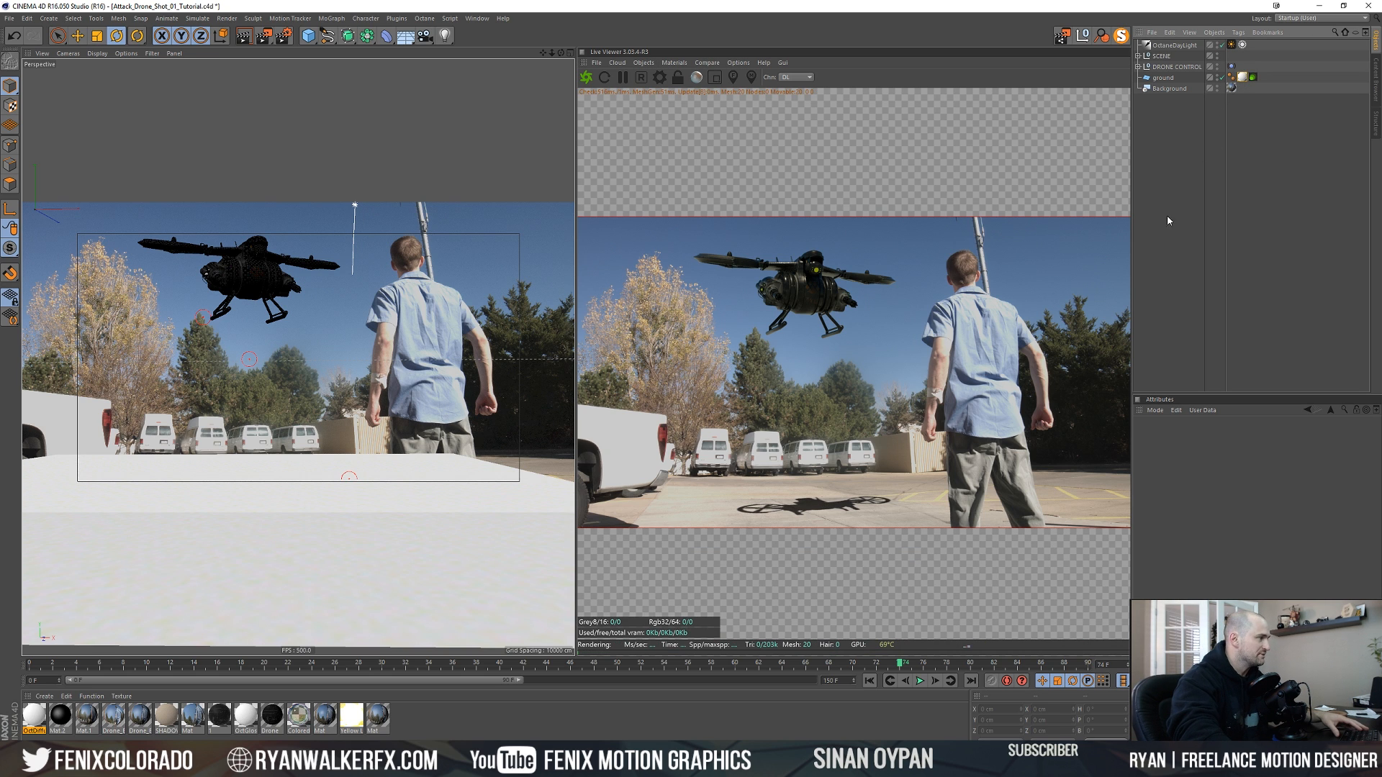
{"action": "left_click", "coordinate": [1242, 77]}
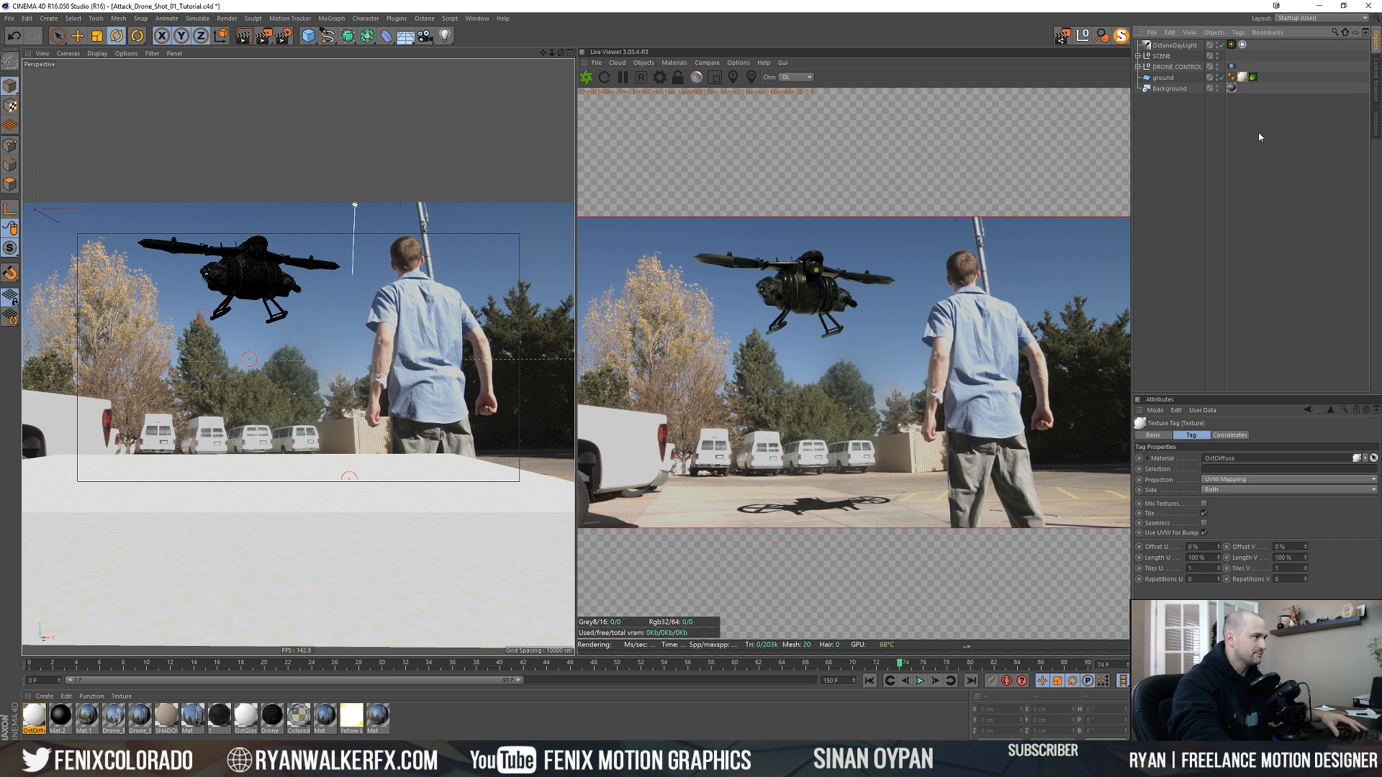
{"action": "key", "text": "Delete"}
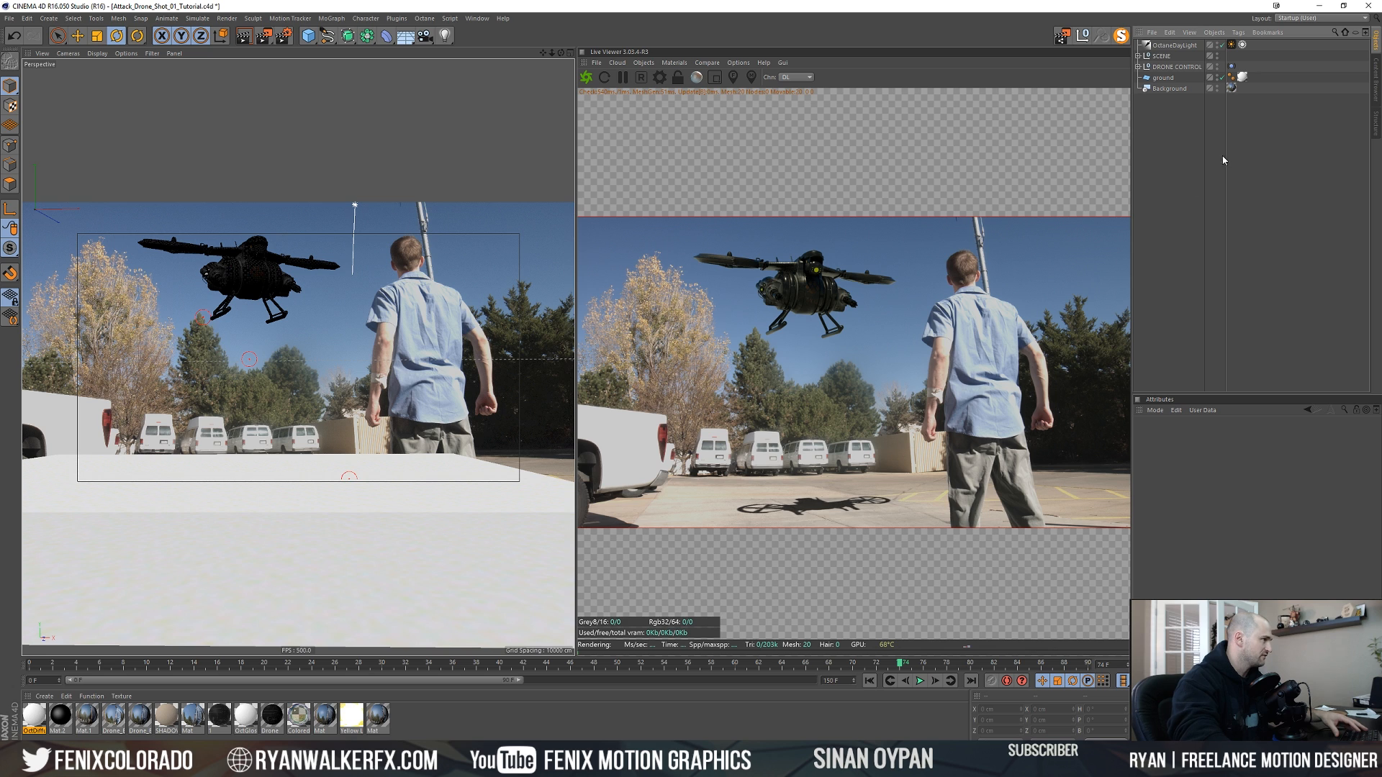
{"action": "key", "text": "ctrl+z"}
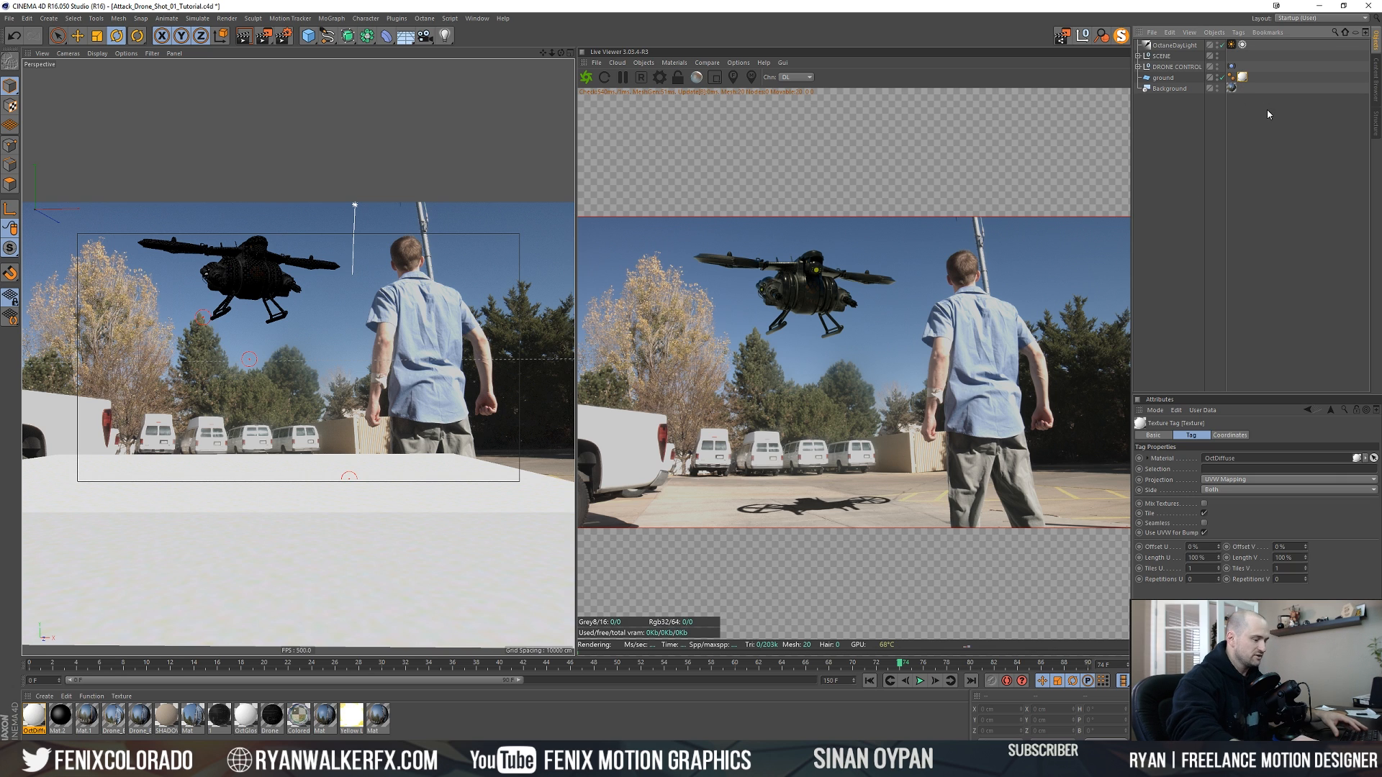
{"action": "key", "text": "Delete"}
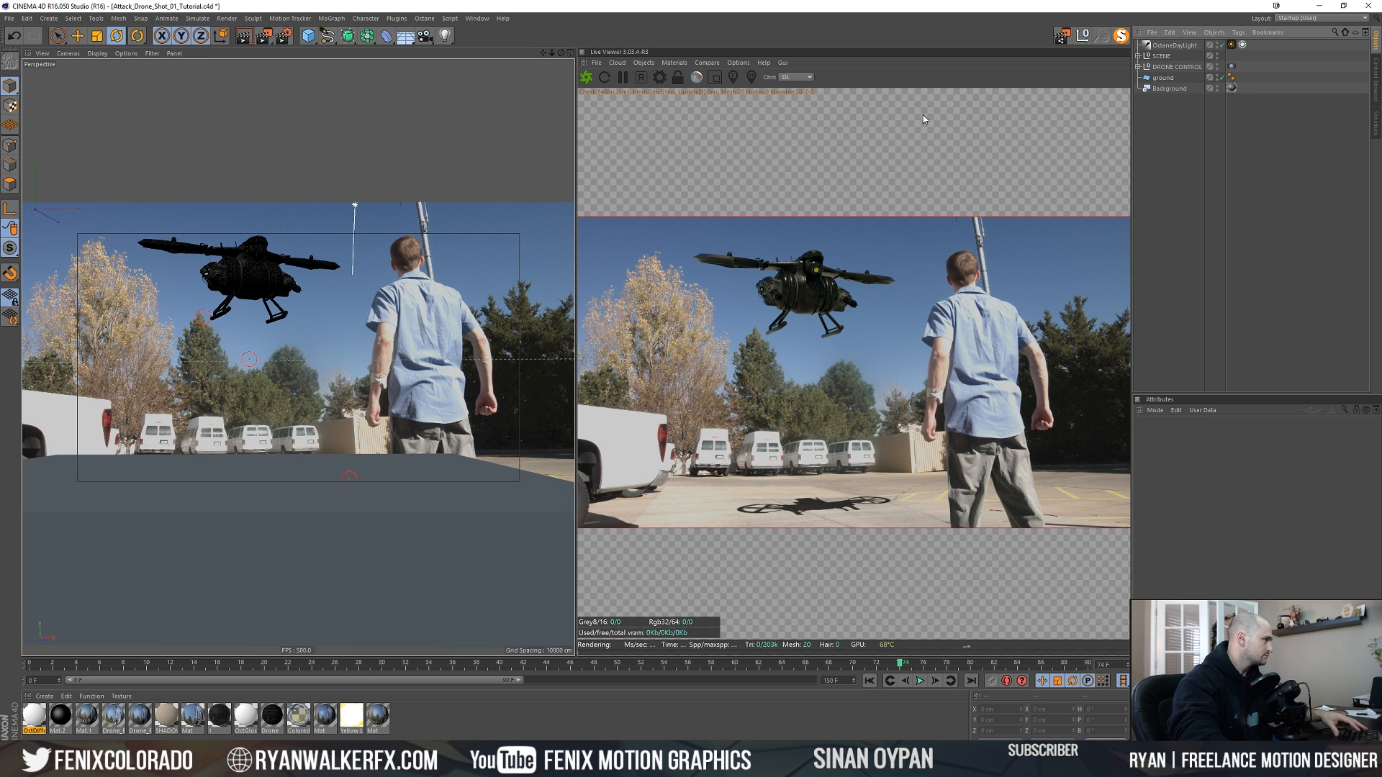
{"action": "left_click", "coordinate": [584, 80]}
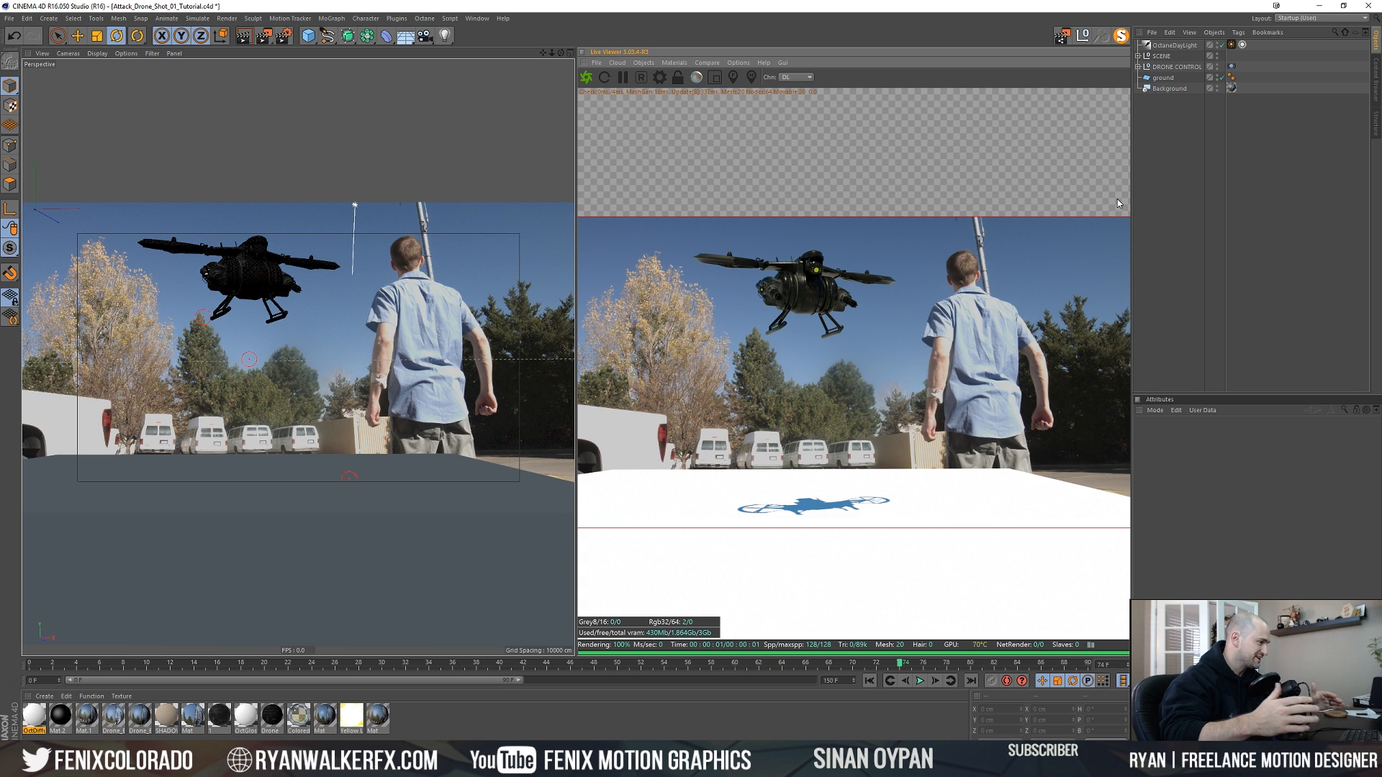
{"action": "left_click", "coordinate": [1243, 161]}
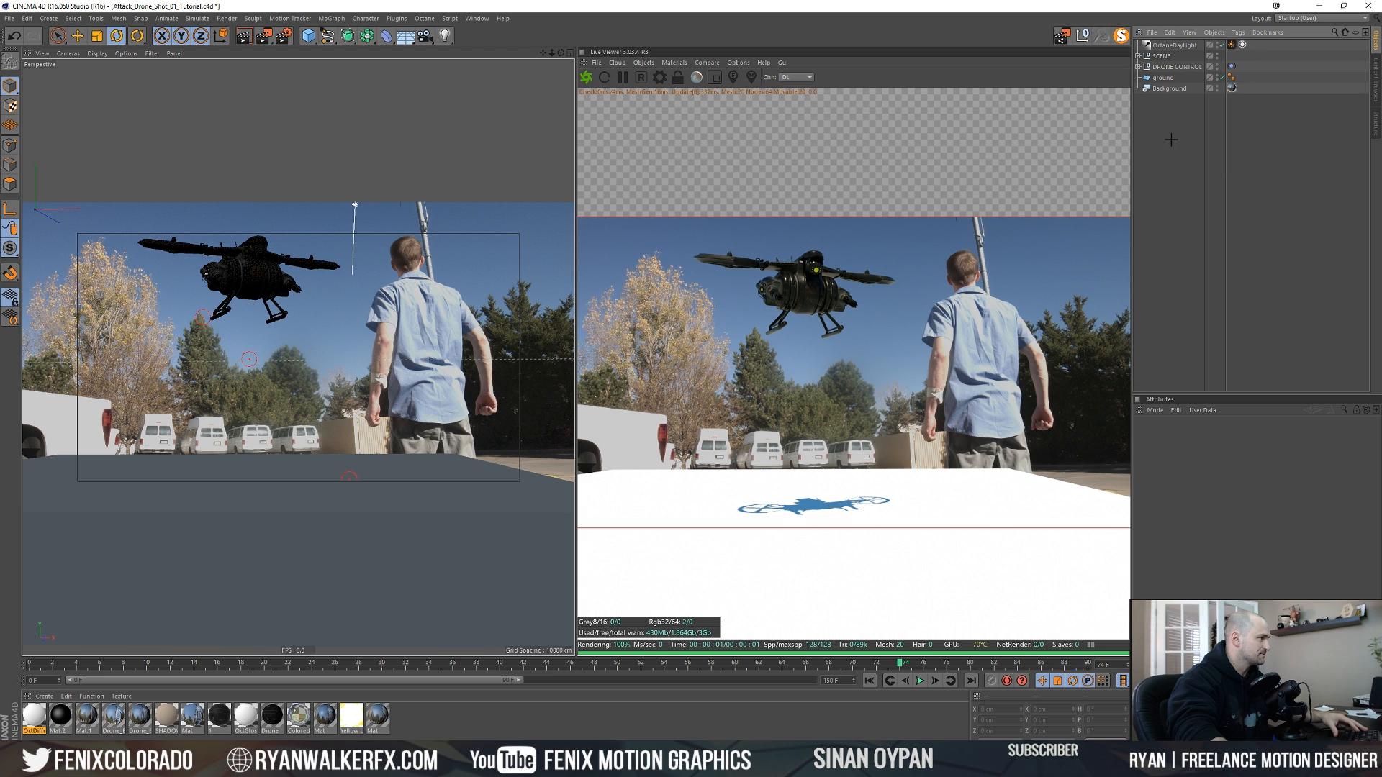
- Add an Octane ObjectTag to the ground, enable its Object ID and set the Layer ID to 2
{"action": "right_click", "coordinate": [1162, 81]}
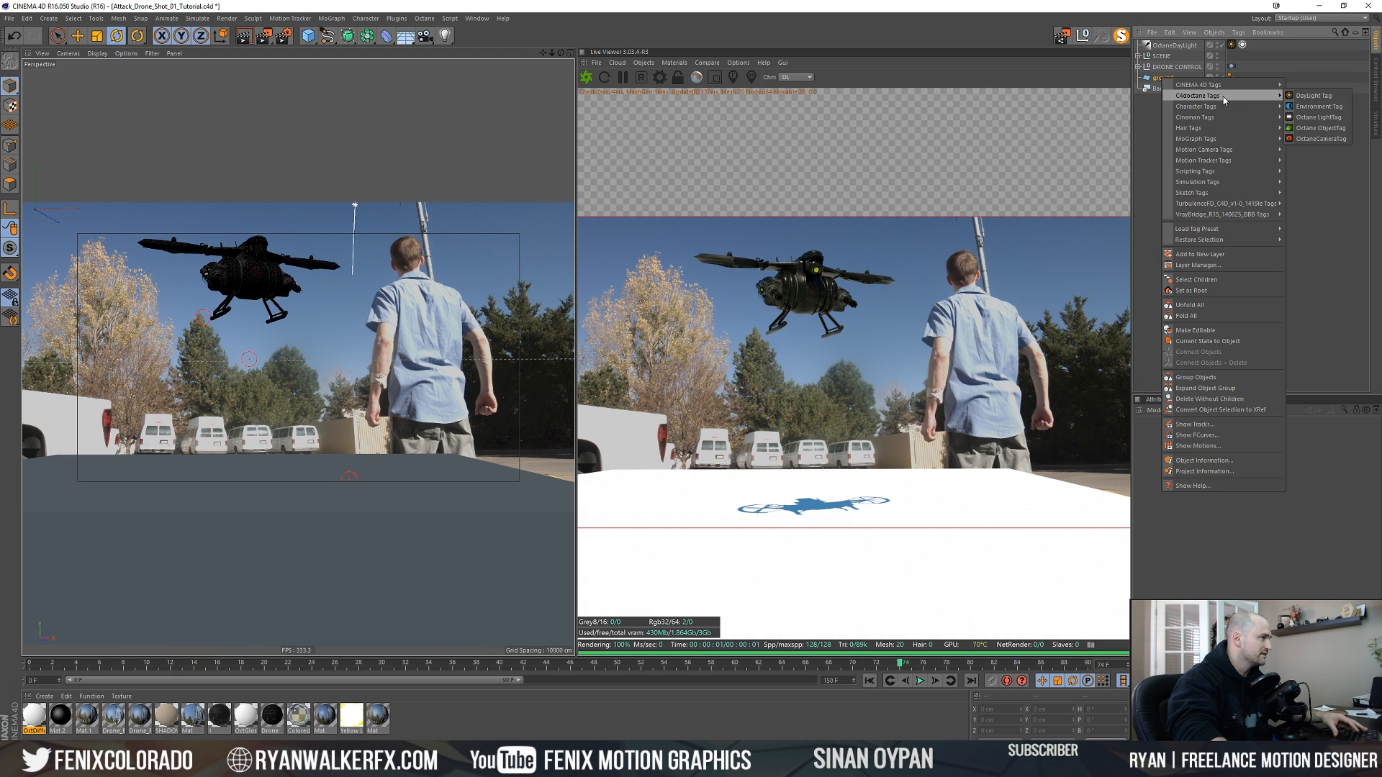
{"action": "mouse_move", "coordinate": [1218, 96]}
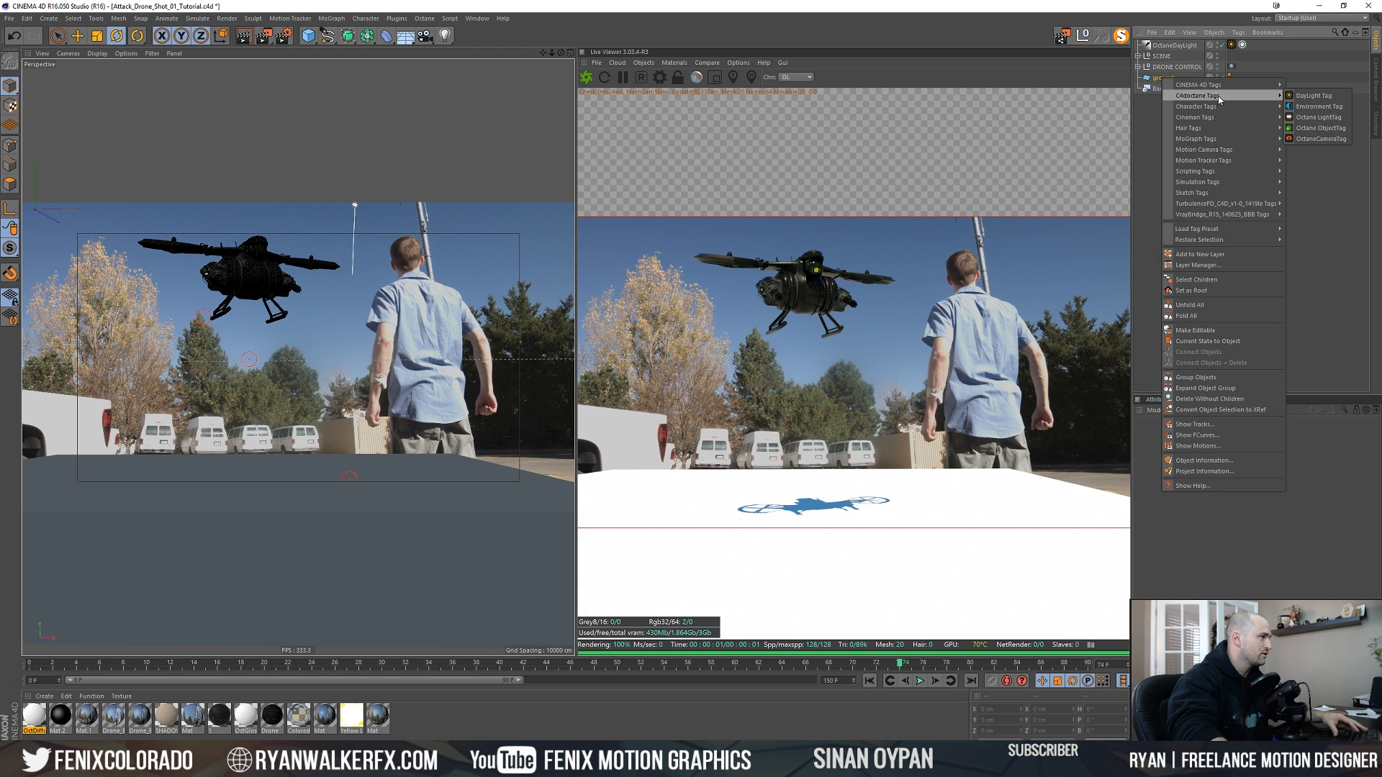
{"action": "left_click", "coordinate": [1321, 128]}
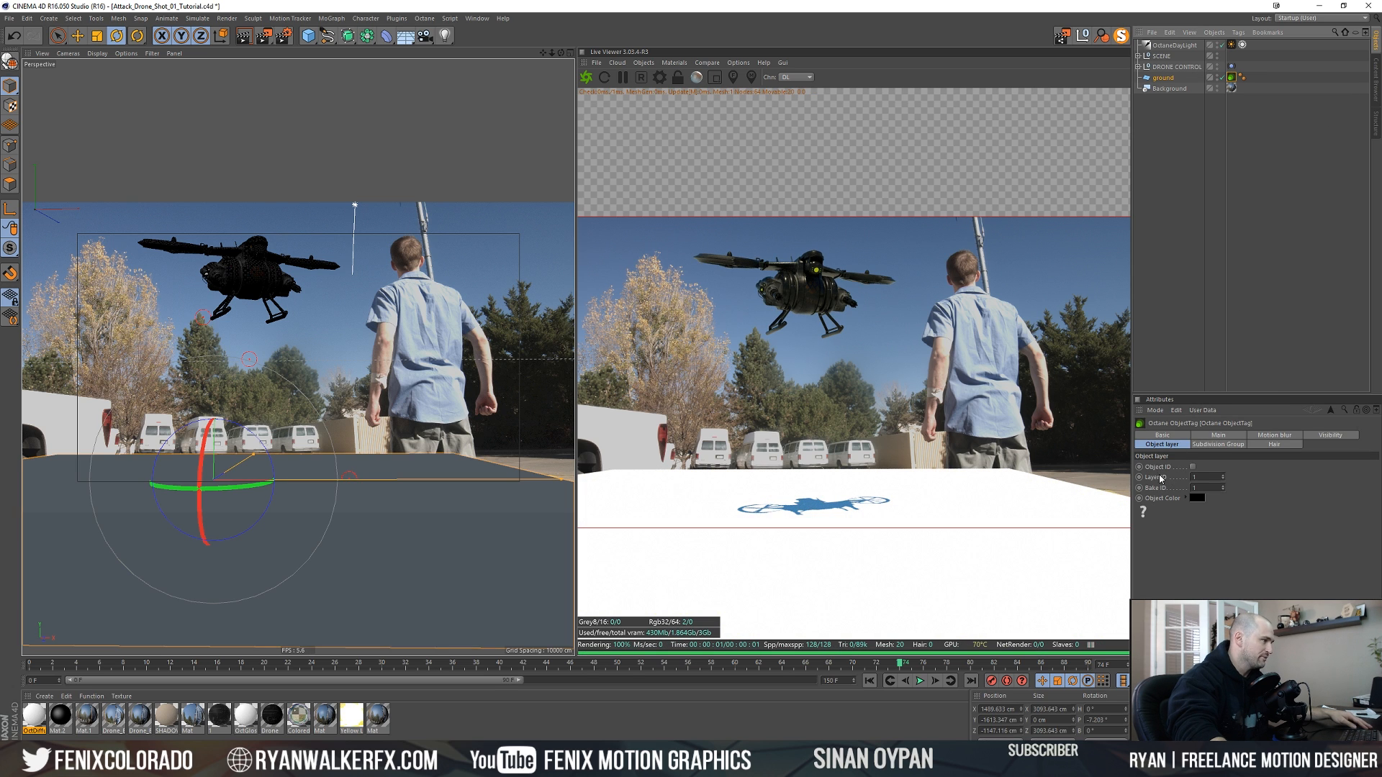
{"action": "left_click", "coordinate": [1193, 467]}
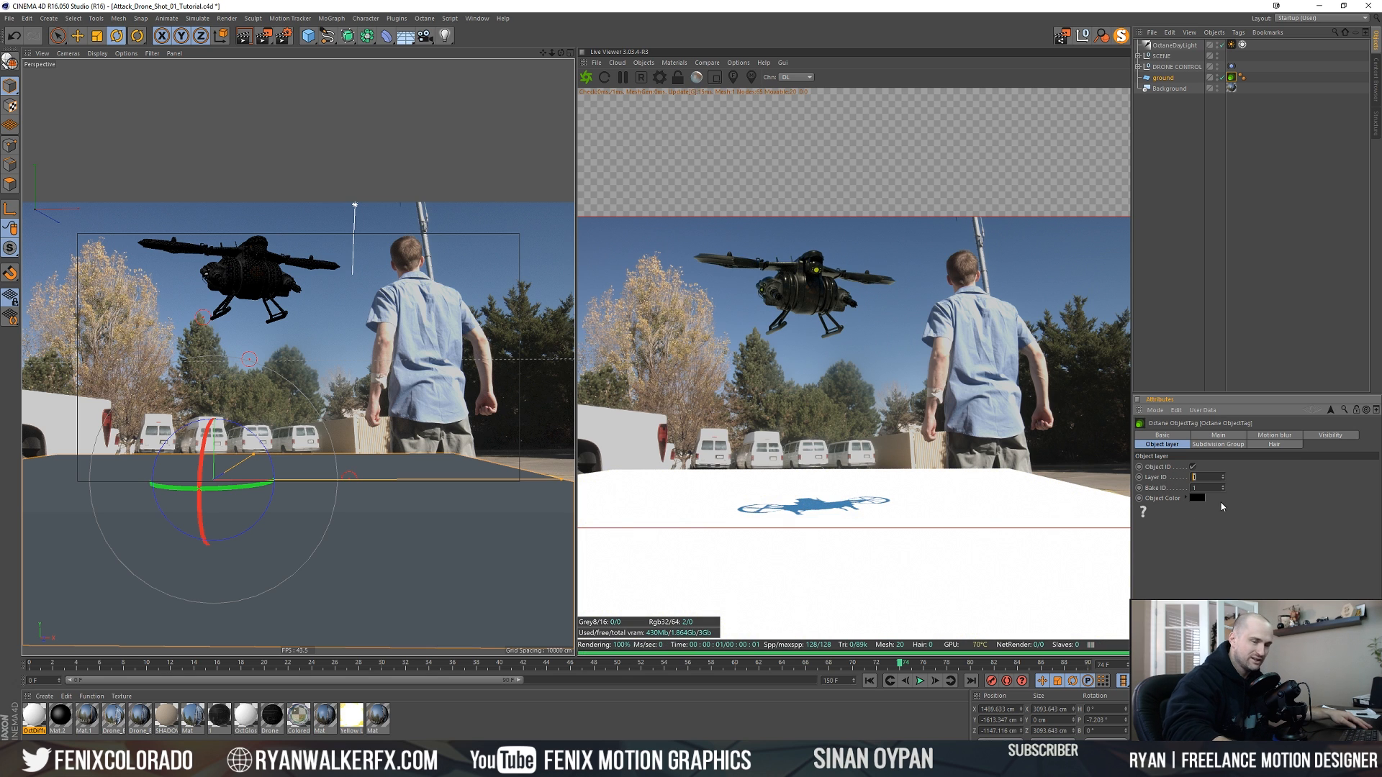
{"action": "key", "text": "Return"}
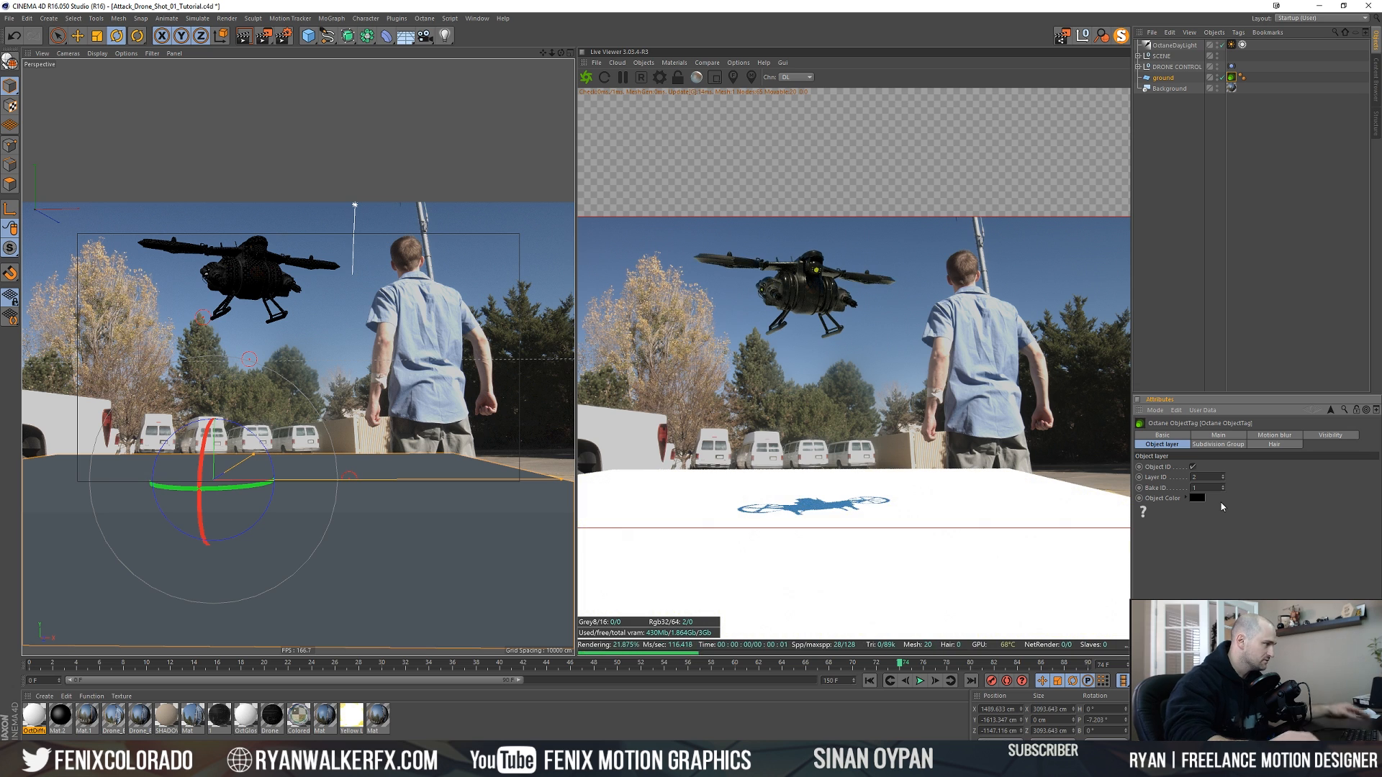
- Enable the Octane render layer in the render passes with Layer ID 2, Invert and Shadows turned on
{"action": "left_click", "coordinate": [285, 36]}
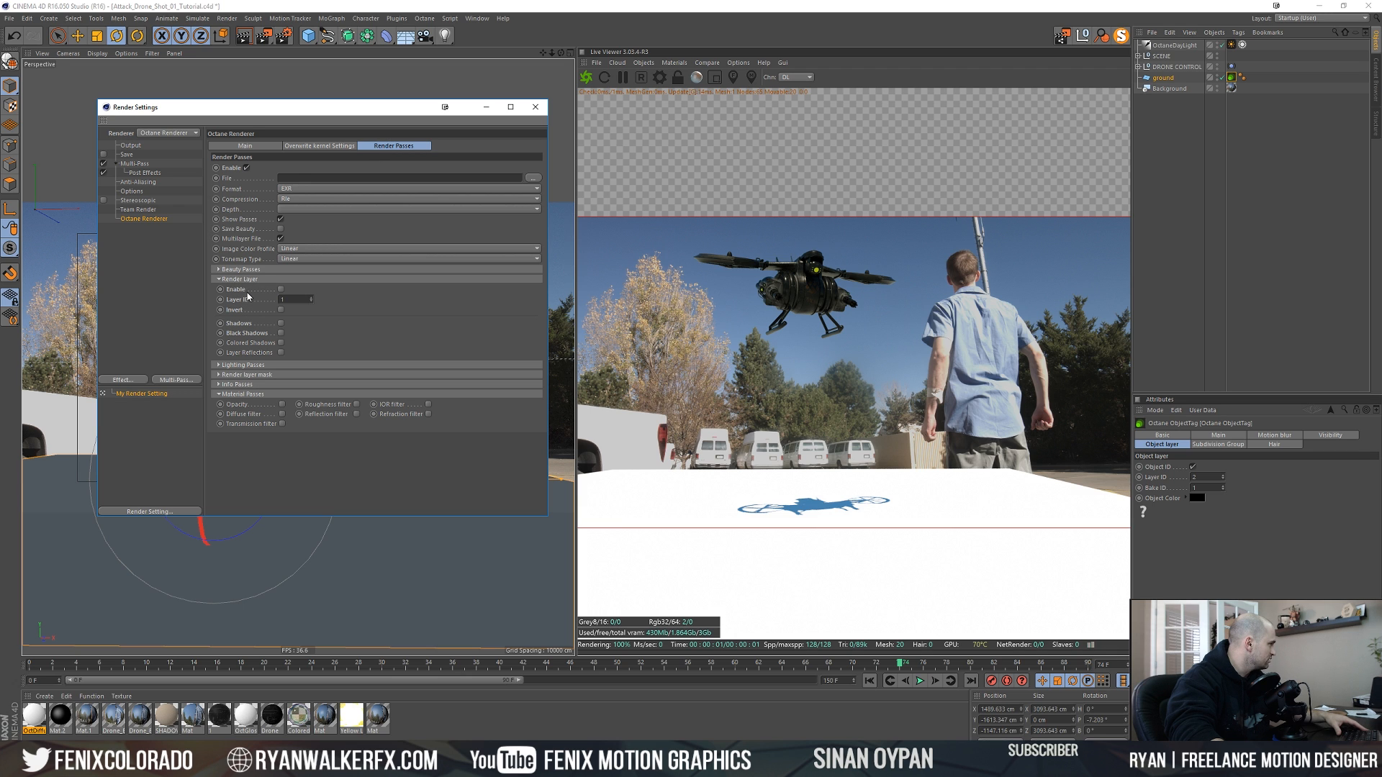
{"action": "left_click", "coordinate": [281, 290]}
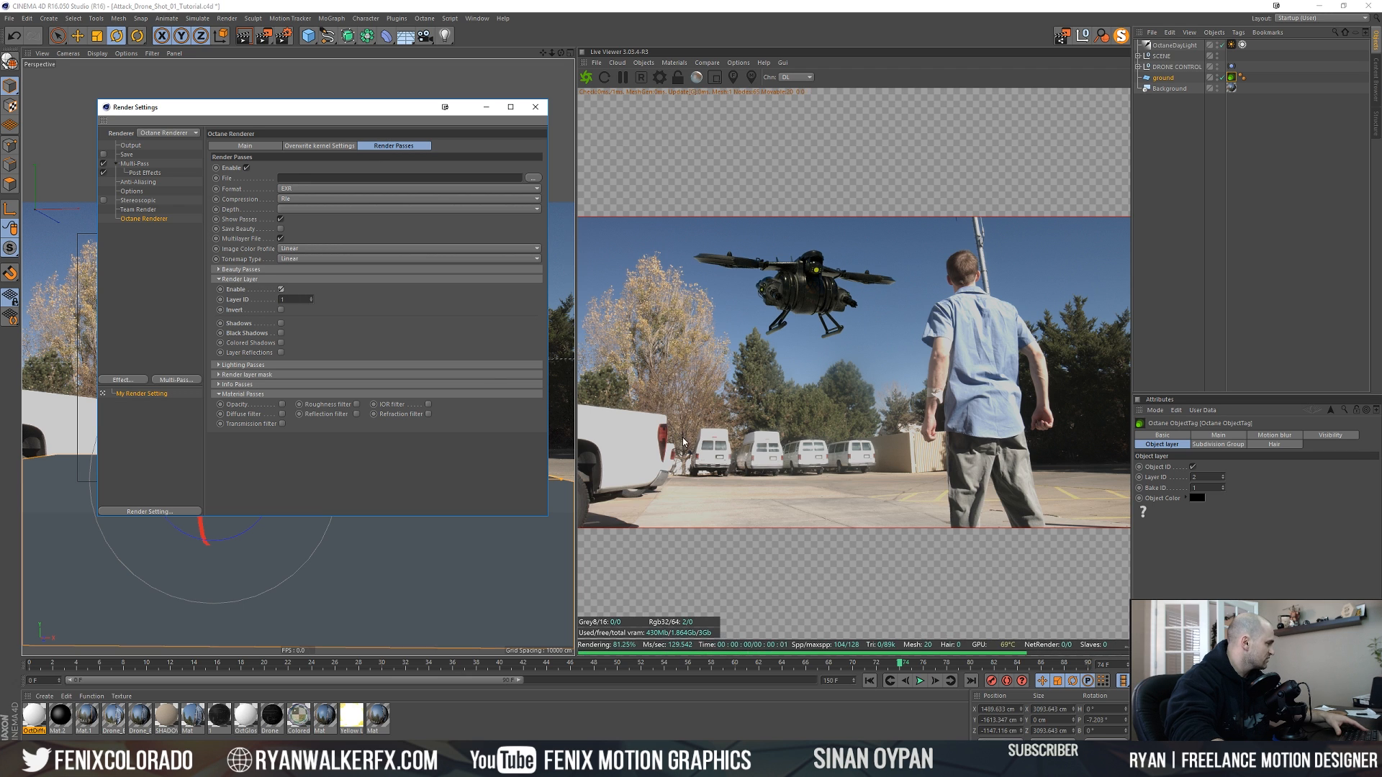
{"action": "left_click", "coordinate": [311, 297]}
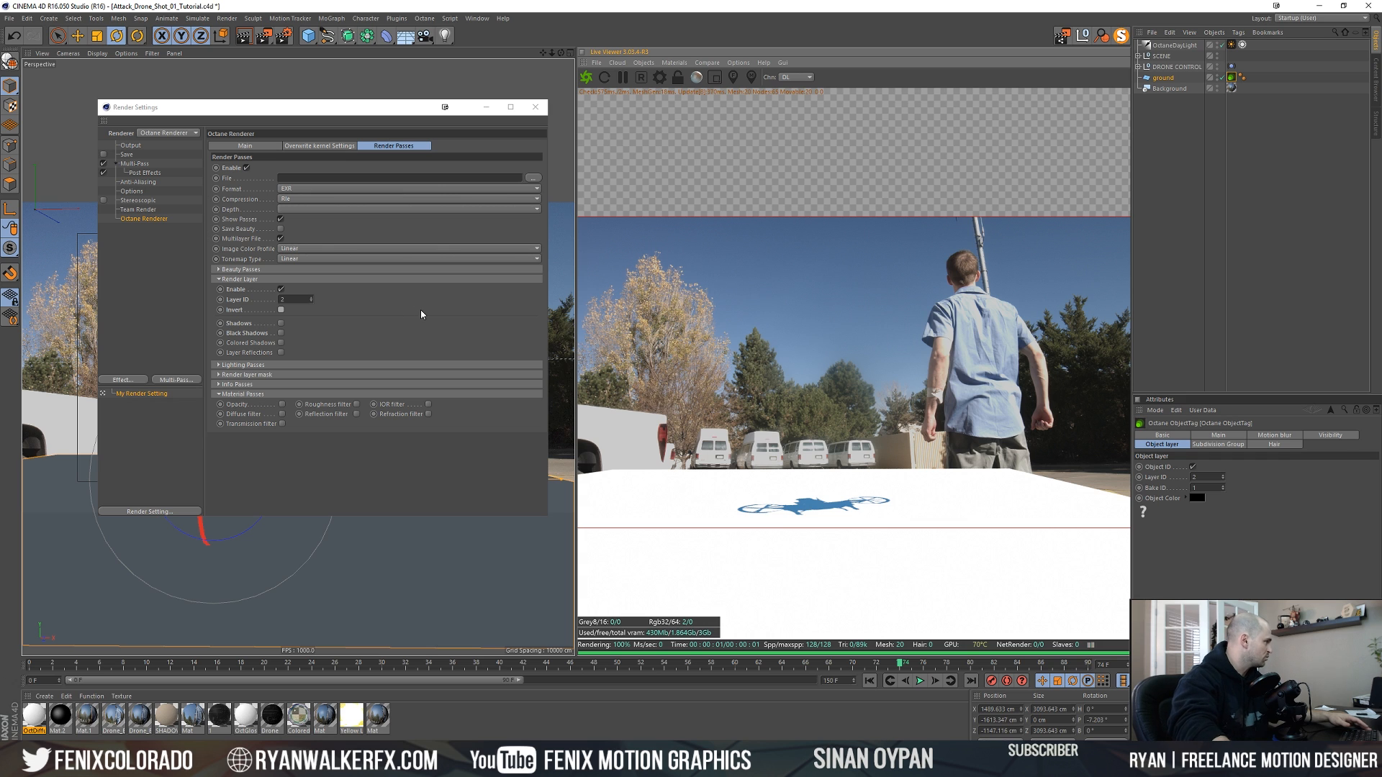
{"action": "left_click", "coordinate": [282, 309]}
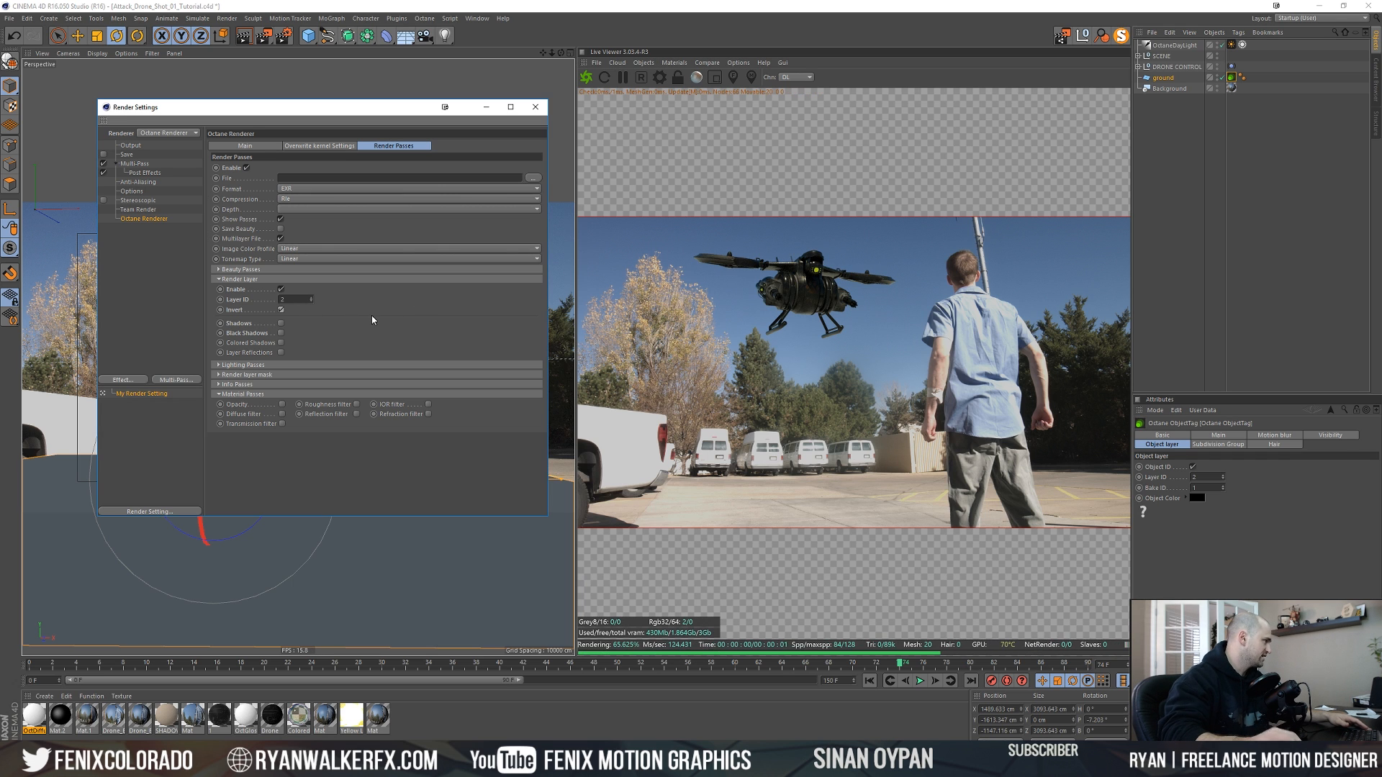
{"action": "left_click", "coordinate": [281, 324]}
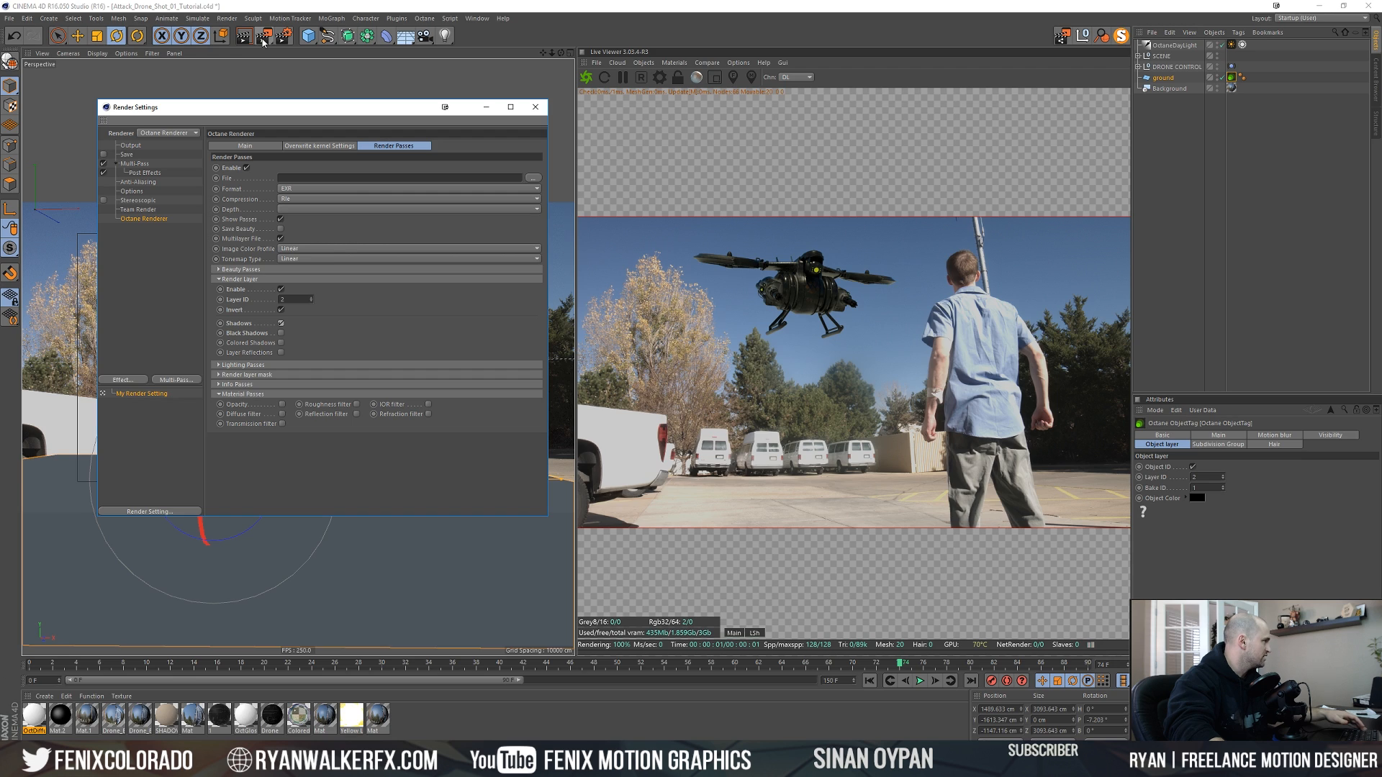
- Render the frame to the Picture Viewer and inspect the Shadows pass in Multi-Pass view, toggling its visibility
{"action": "left_click", "coordinate": [265, 35]}
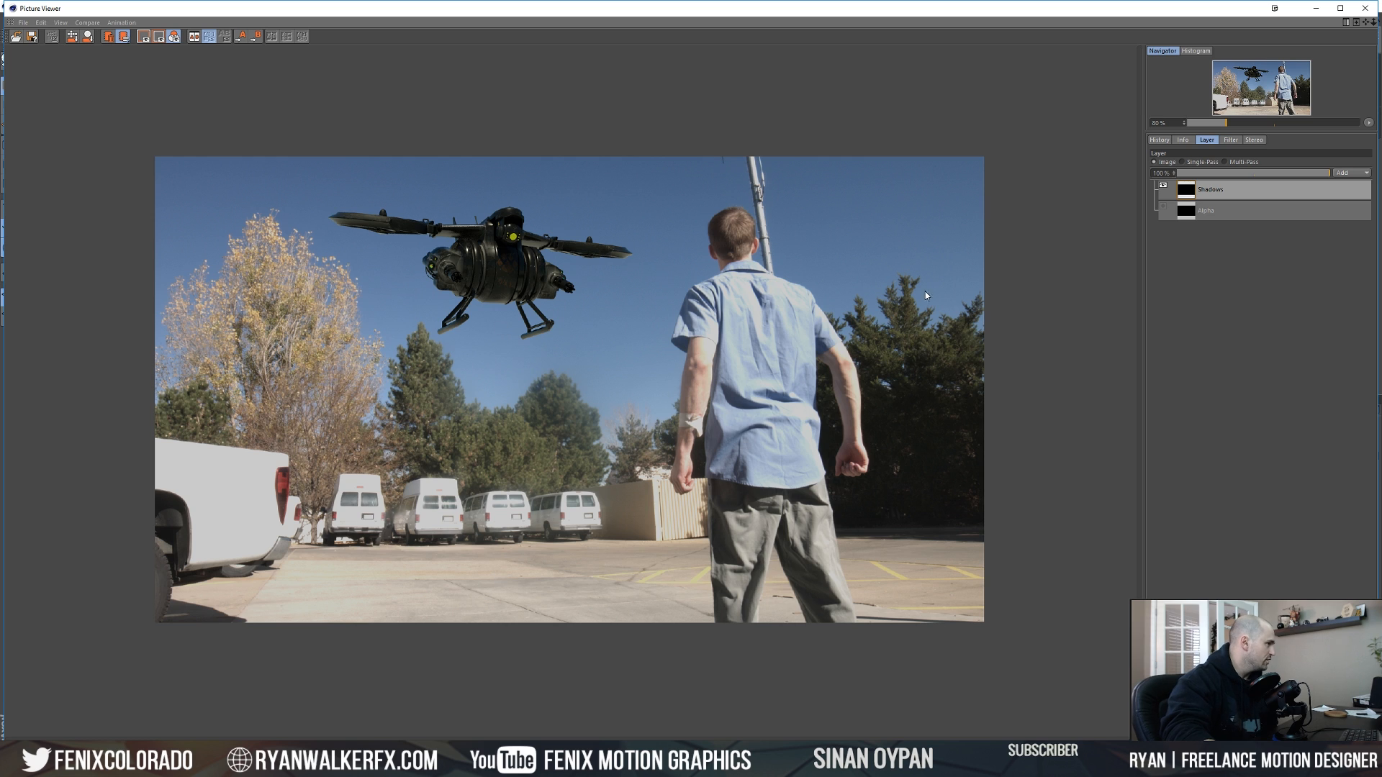
{"action": "left_click", "coordinate": [1225, 162]}
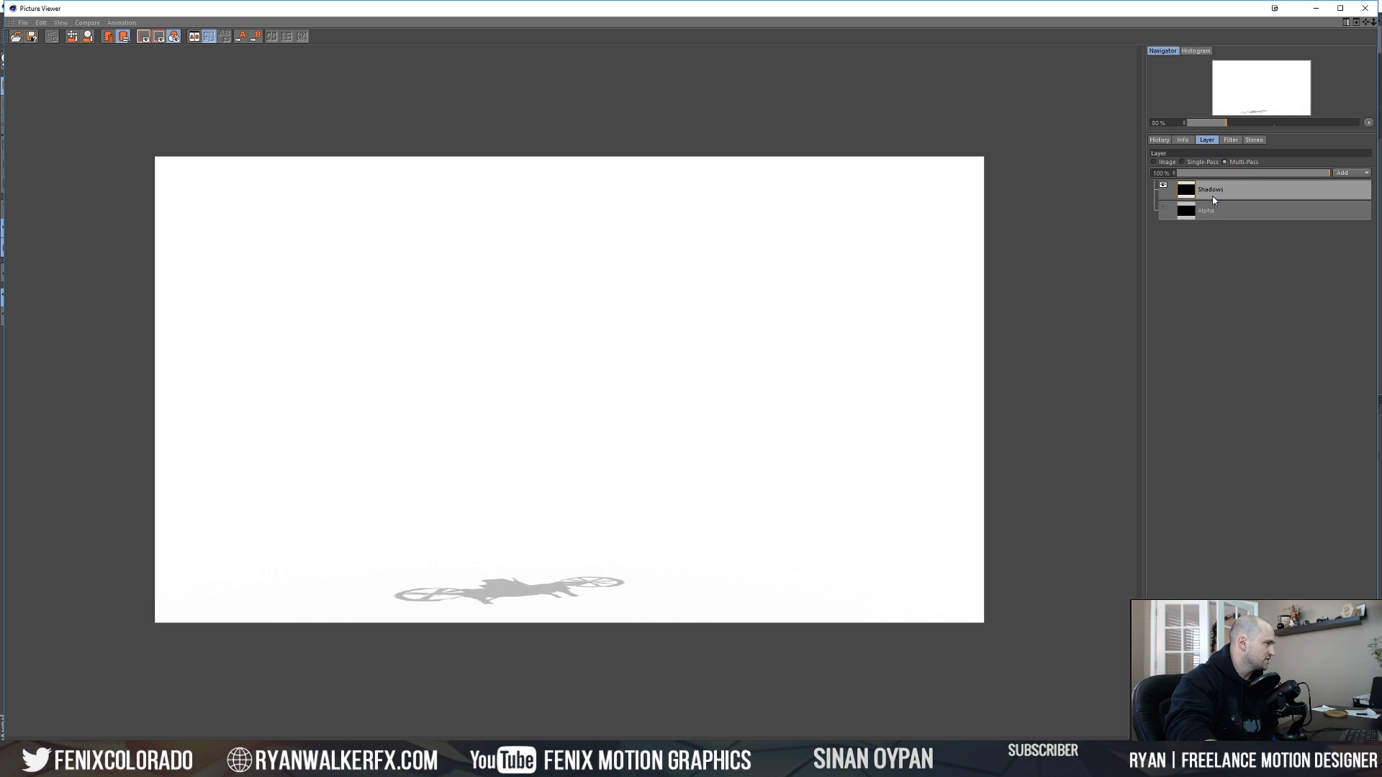
{"action": "left_click", "coordinate": [1164, 186]}
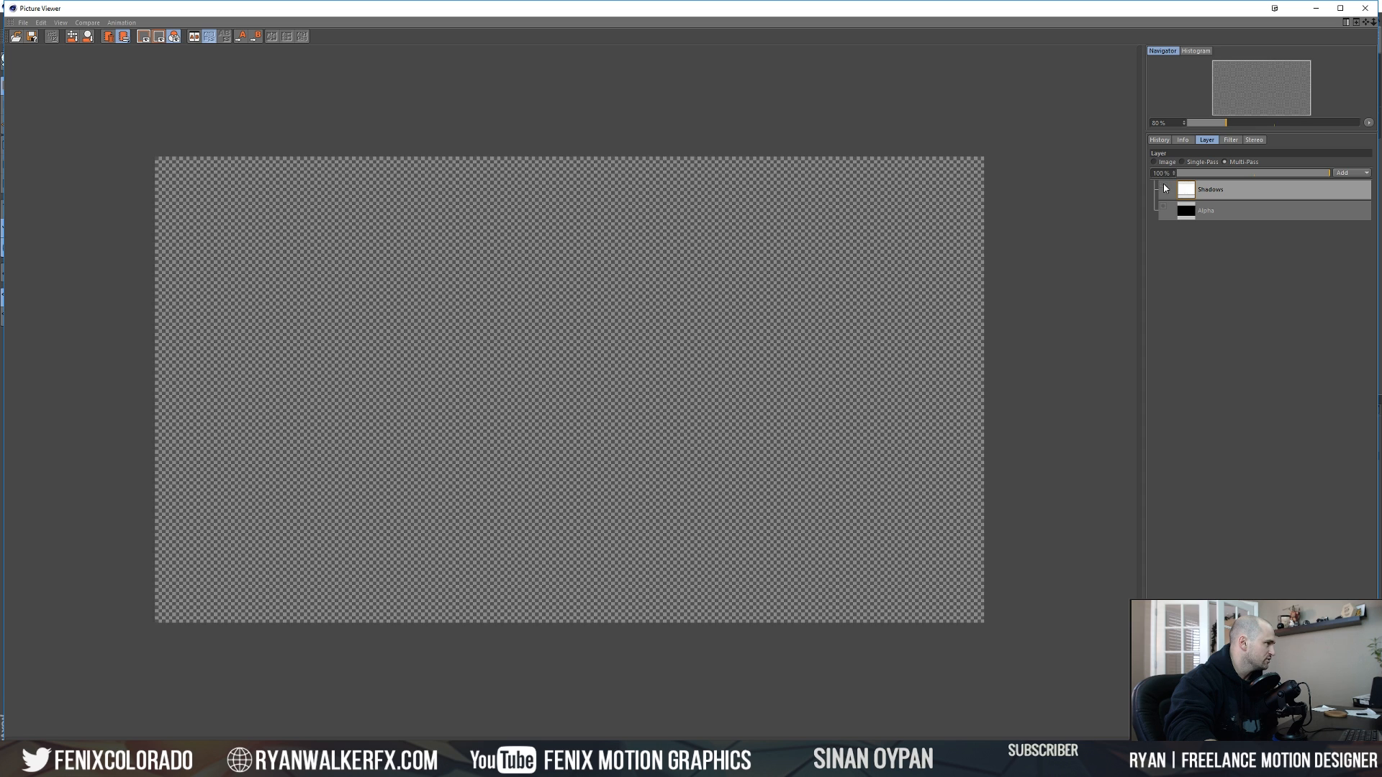
{"action": "left_click", "coordinate": [1164, 186]}
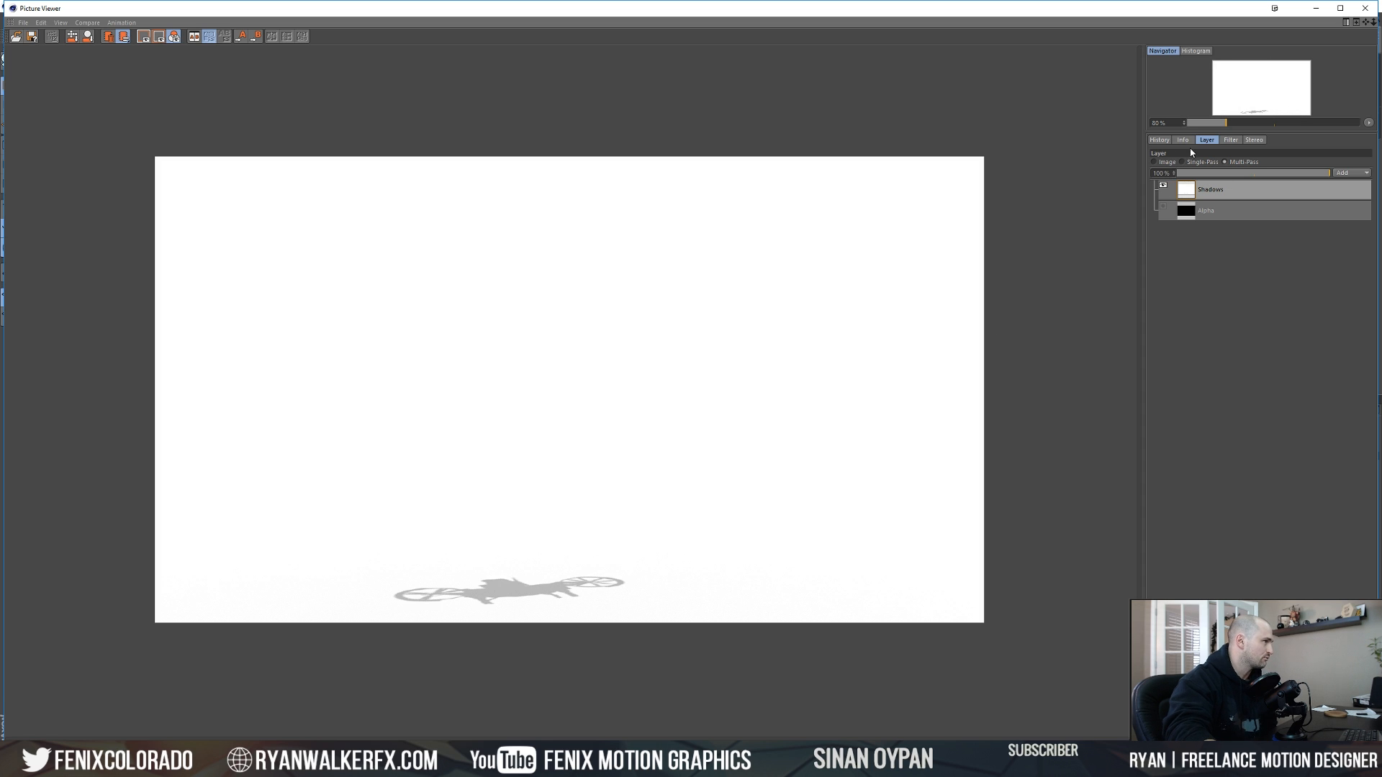